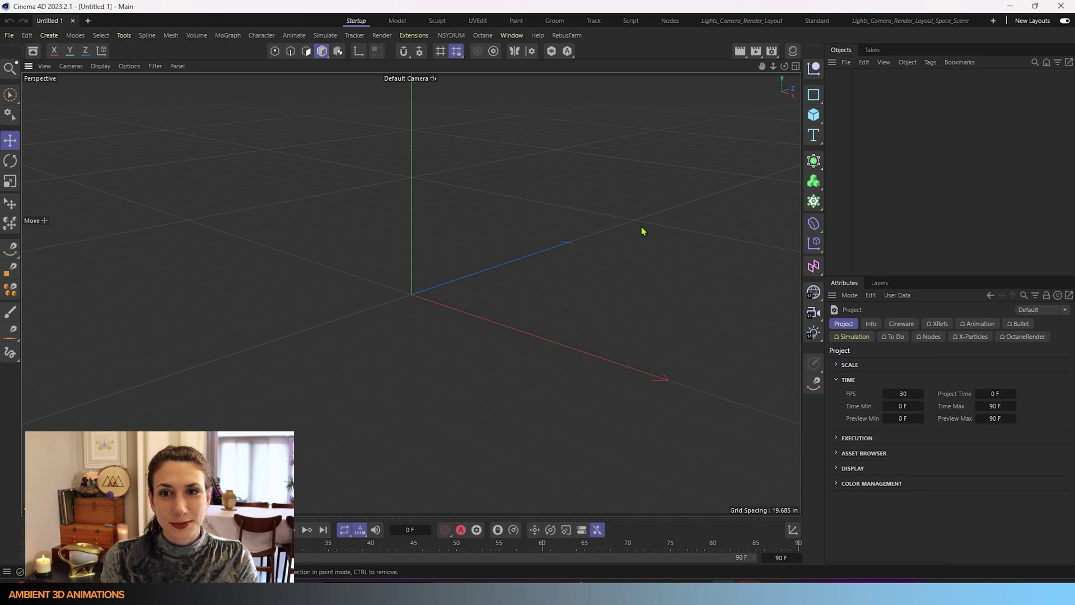
- Add a sphere and set its type to Hexahedron
{"action": "left_click", "coordinate": [813, 114]}
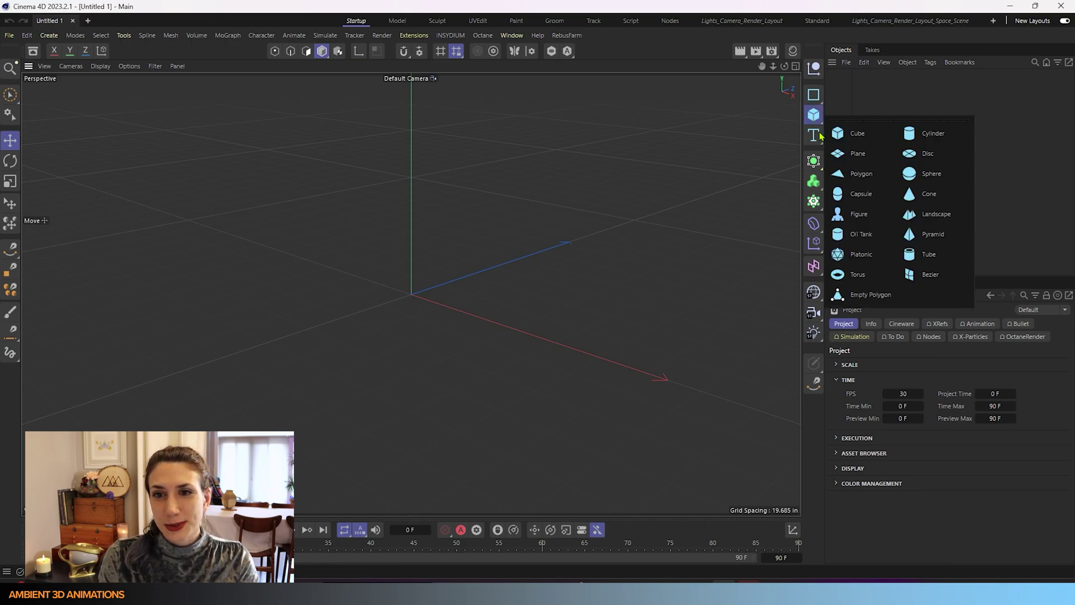
{"action": "left_click", "coordinate": [909, 171]}
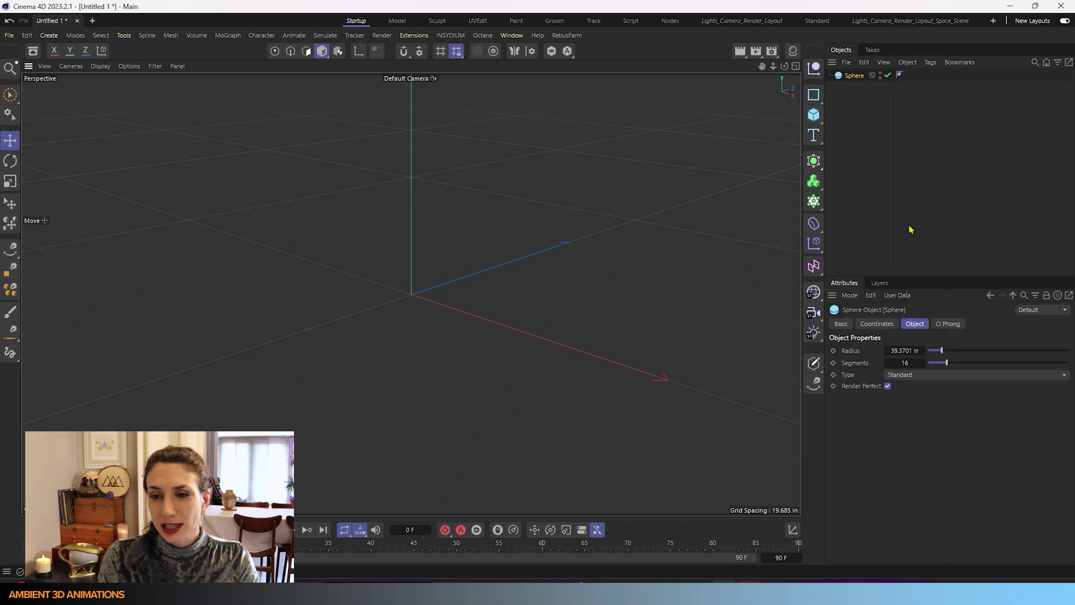
{"action": "left_click", "coordinate": [927, 375]}
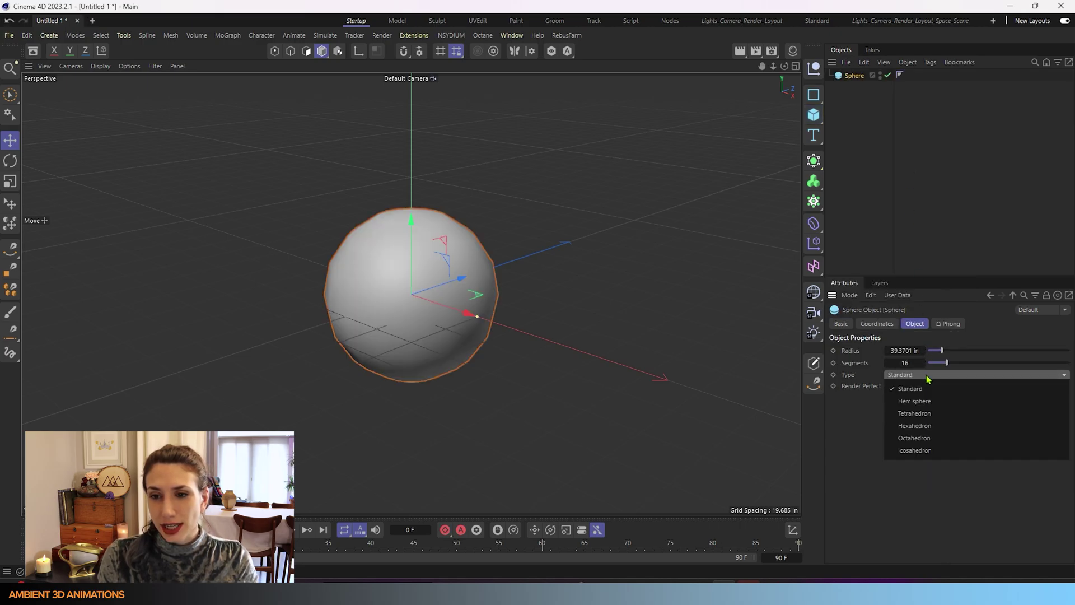
{"action": "left_click", "coordinate": [928, 431]}
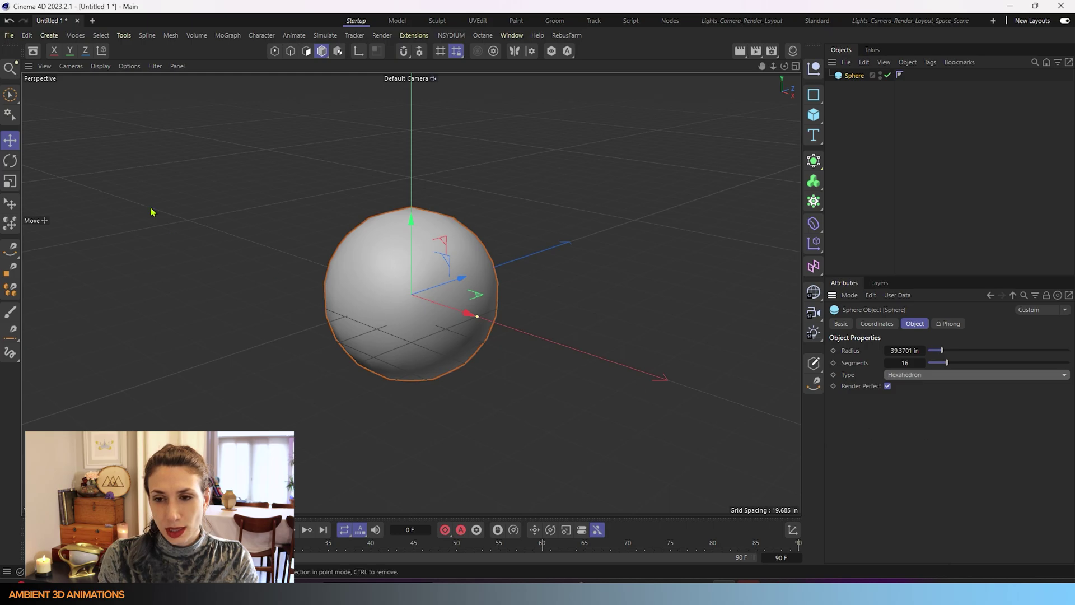
- Switch the viewport display to Gouraud Shading (Lines)
{"action": "left_click", "coordinate": [79, 67]}
{"action": "mouse_move", "coordinate": [98, 67]}
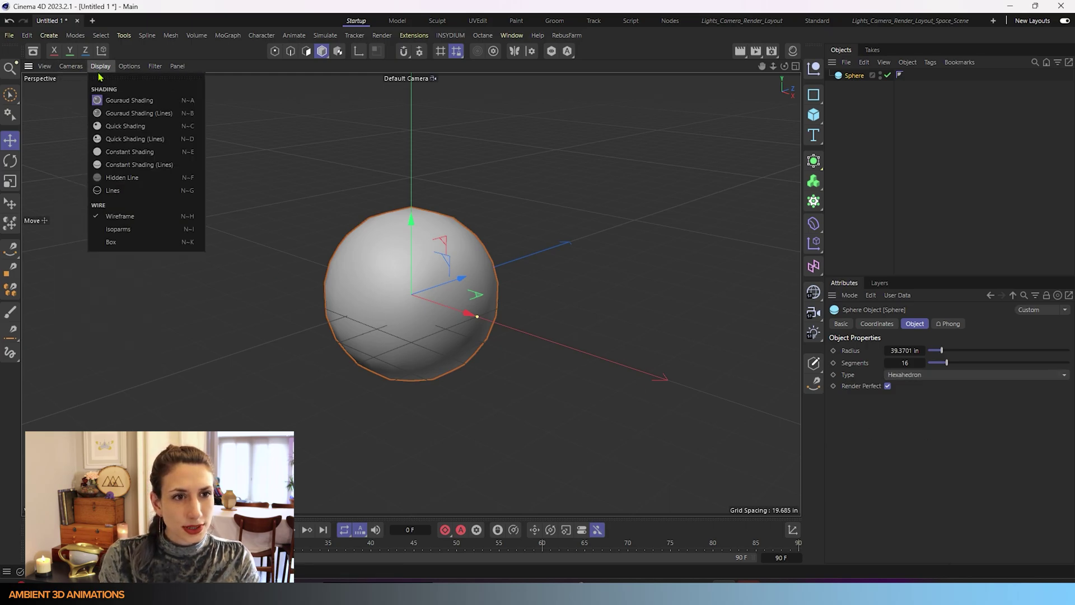
{"action": "left_click", "coordinate": [132, 114]}
- Reapply the Hexahedron sphere type and give the sphere 32 segments
{"action": "left_click", "coordinate": [950, 376]}
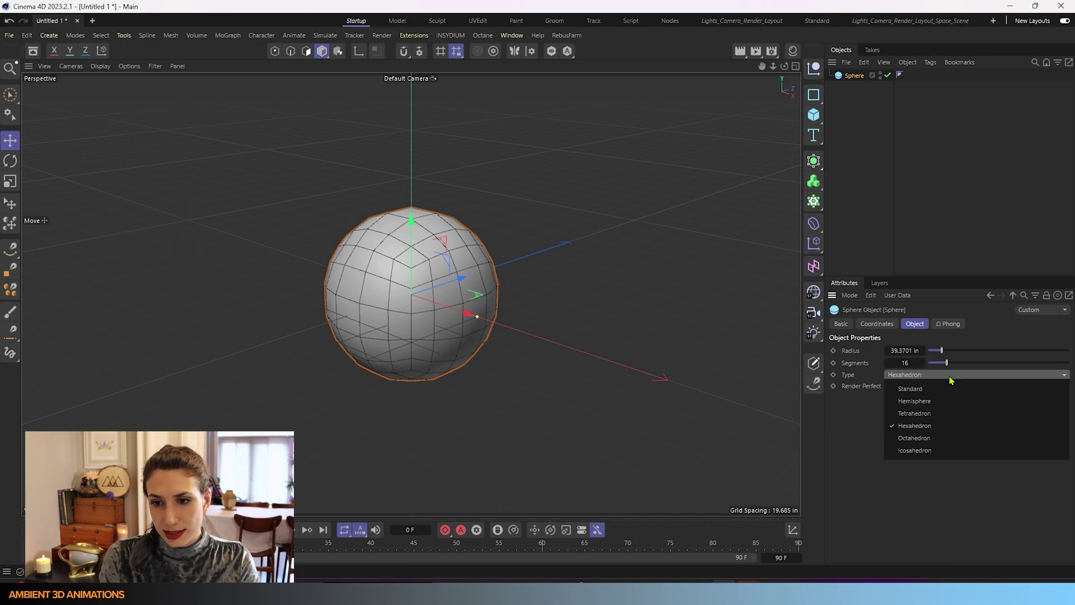
{"action": "left_click", "coordinate": [936, 389]}
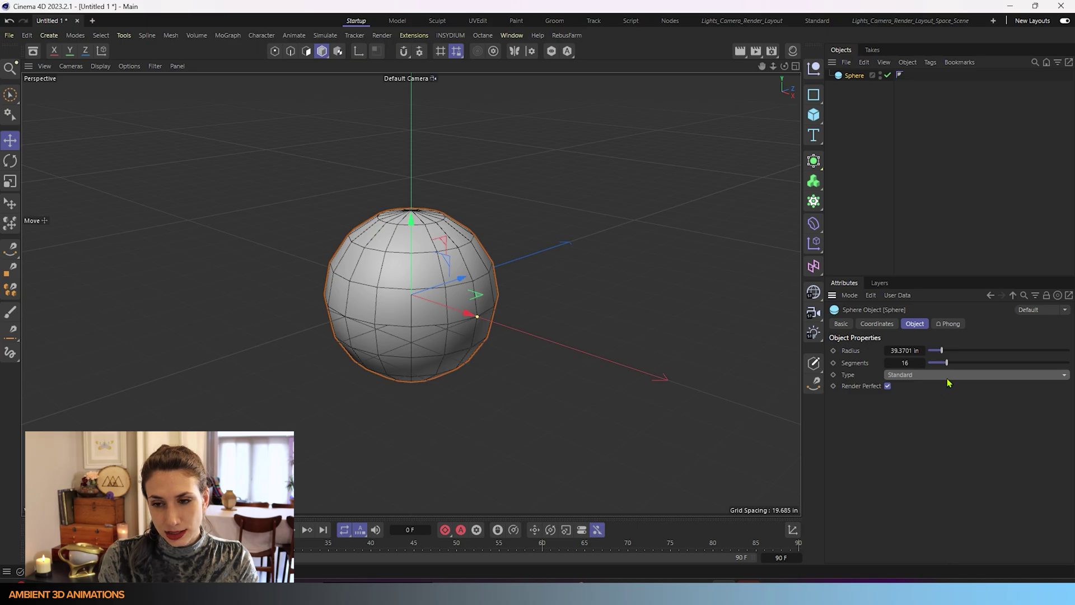
{"action": "left_click", "coordinate": [945, 376]}
{"action": "left_click", "coordinate": [934, 425]}
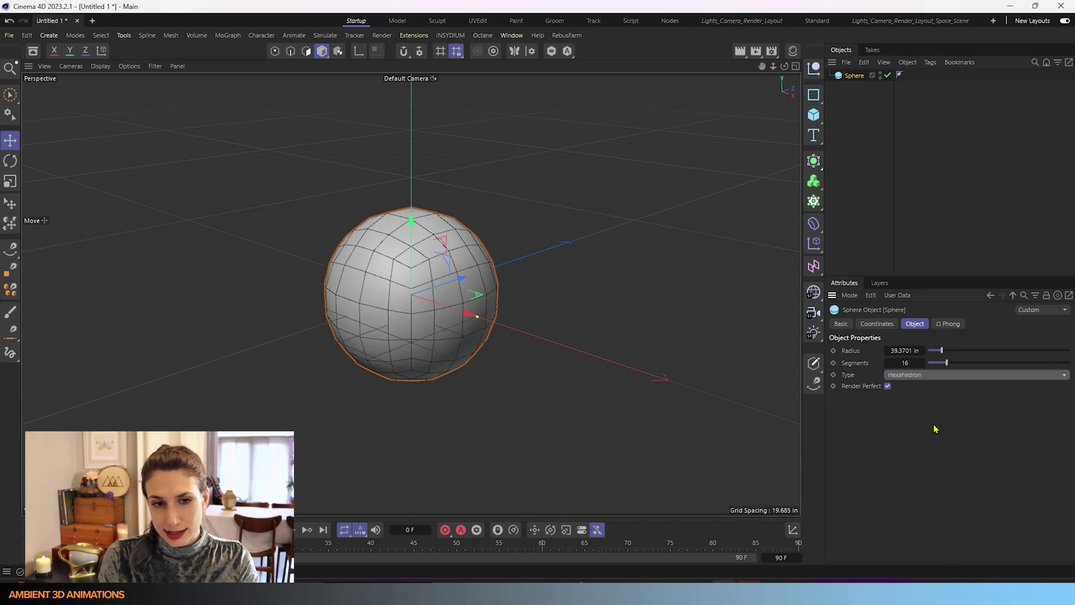
{"action": "key", "text": "shift+Tab"}
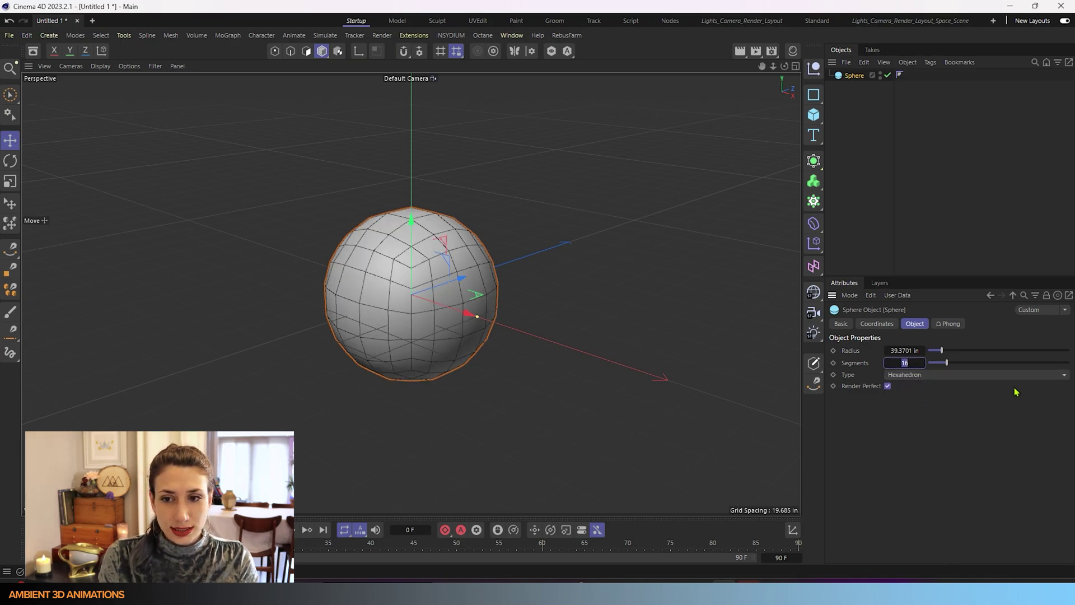
{"action": "type", "text": "32"}
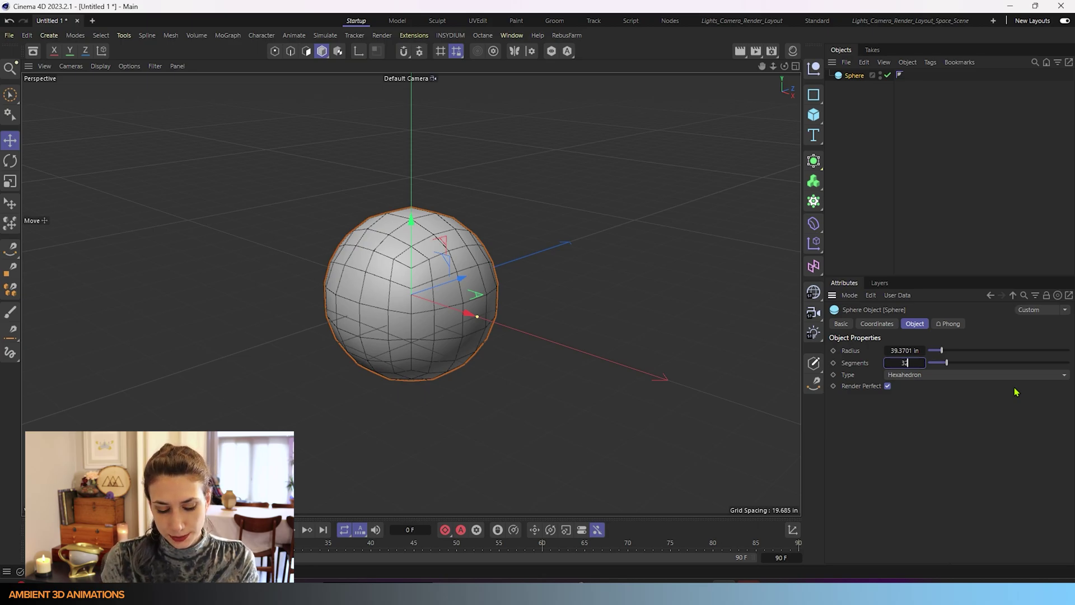
{"action": "key", "text": "Return"}
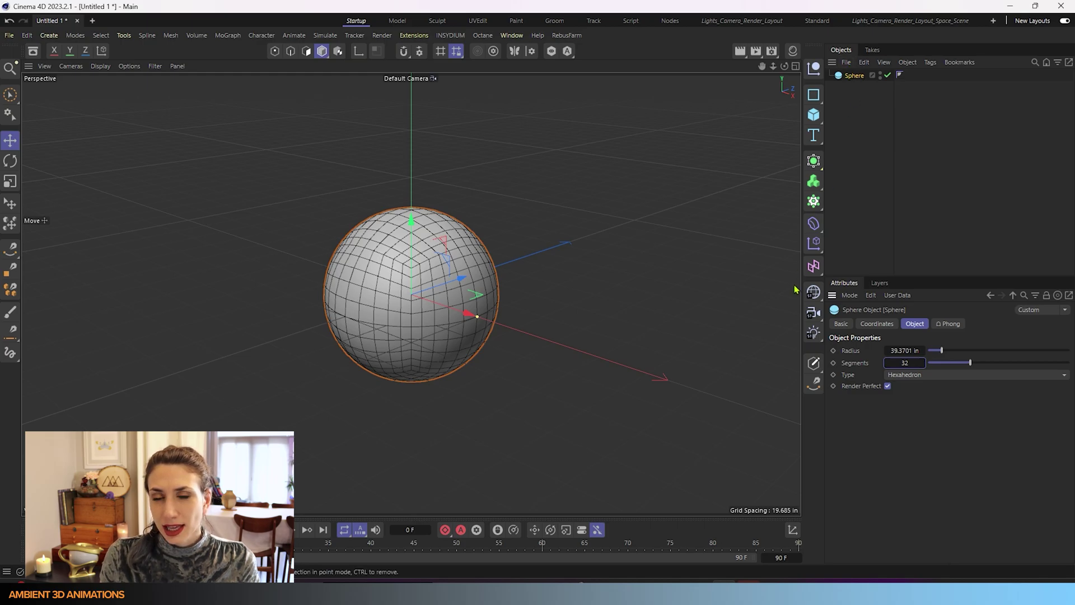
- Make the sphere editable and switch to Polygon mode with the Brush Selection tool
{"action": "left_click", "coordinate": [814, 366]}
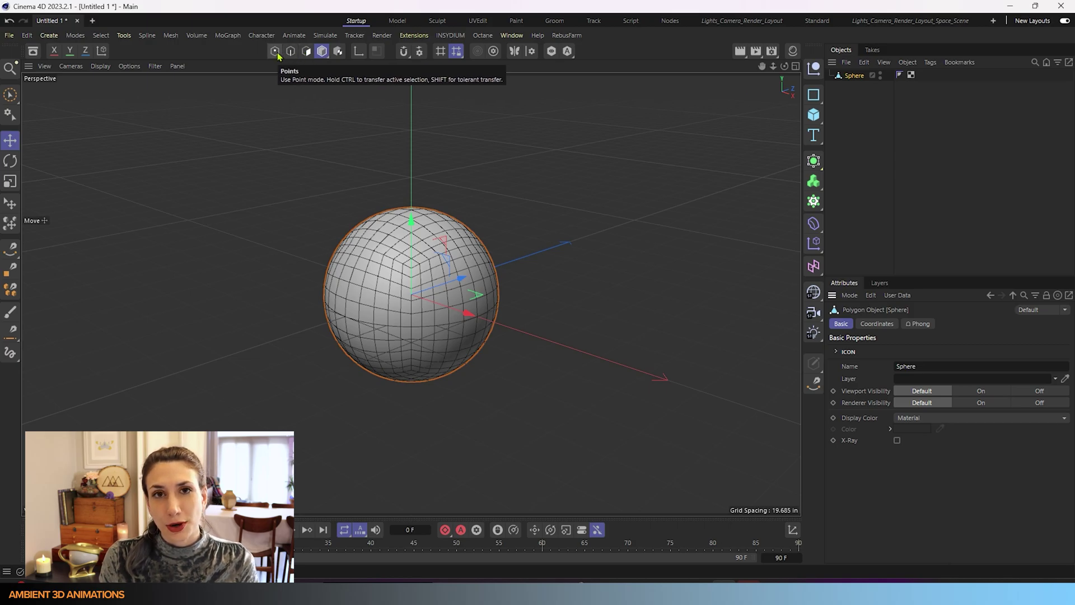
{"action": "left_click", "coordinate": [307, 51]}
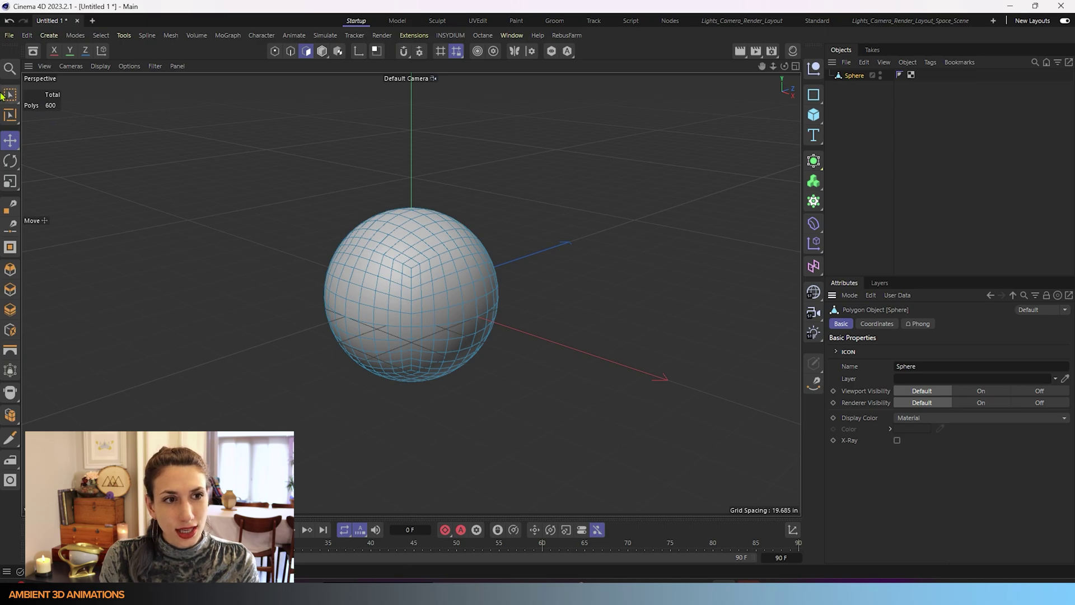
{"action": "left_click_drag", "start_coordinate": [10, 95], "coordinate": [39, 114]}
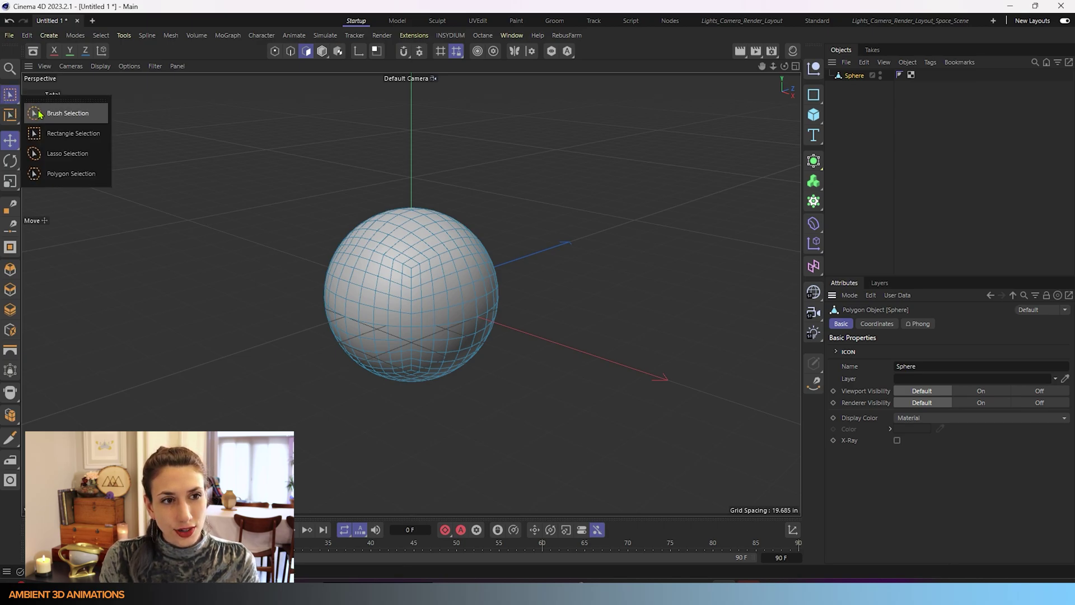
{"action": "left_click", "coordinate": [39, 114]}
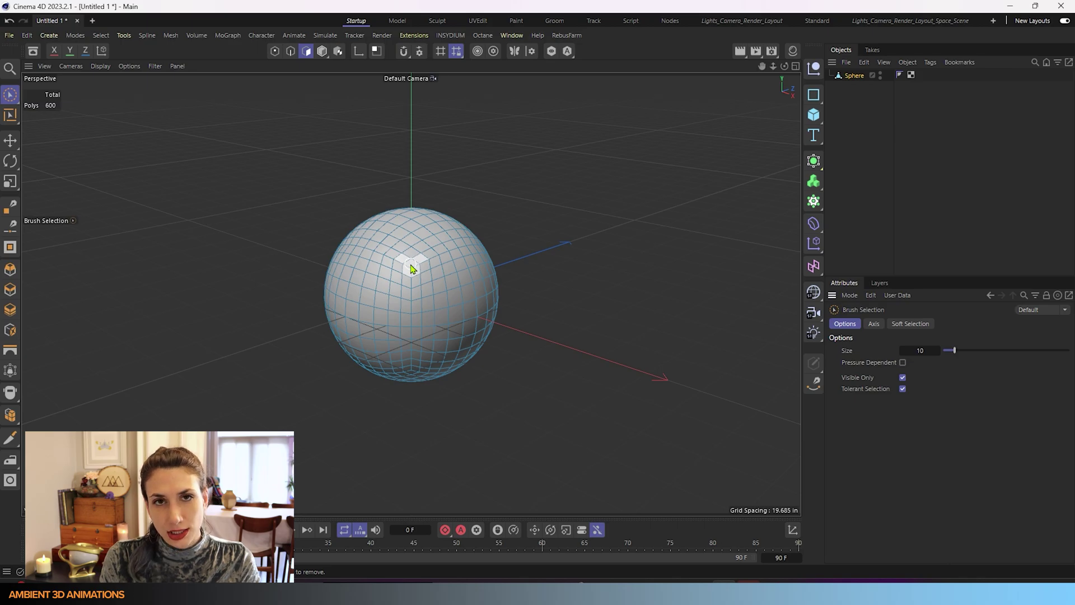
- Paint-select a 48-polygon patch on the sphere's upper front, resizing the brush as needed
{"action": "middle_click_drag", "start_coordinate": [410, 269], "coordinate": [410, 269]}
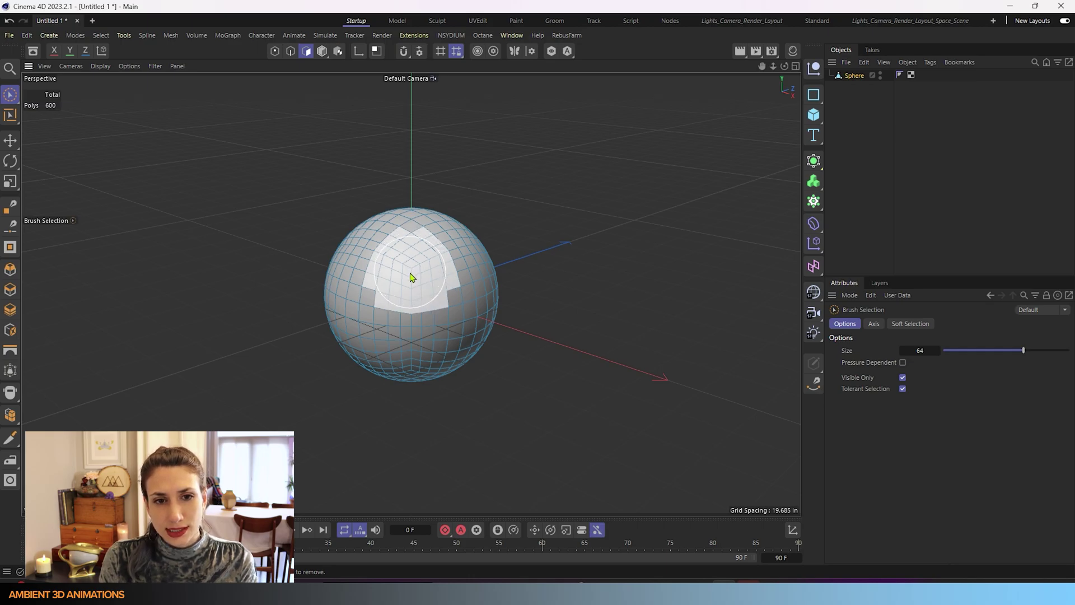
{"action": "left_click", "coordinate": [411, 278]}
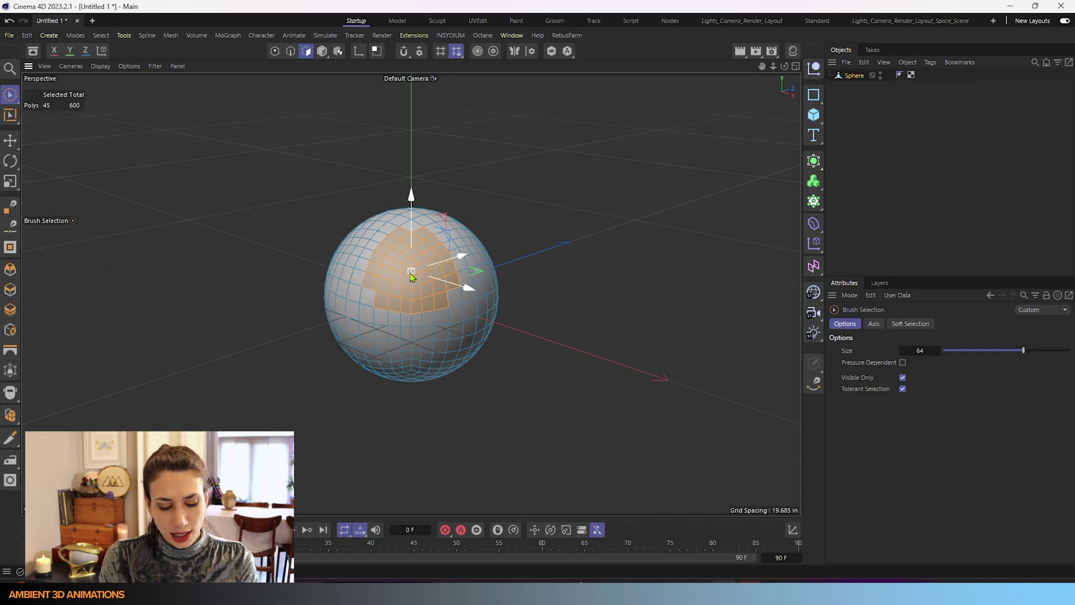
{"action": "middle_click_drag", "start_coordinate": [415, 281], "coordinate": [451, 297]}
{"action": "left_click", "coordinate": [451, 297]}
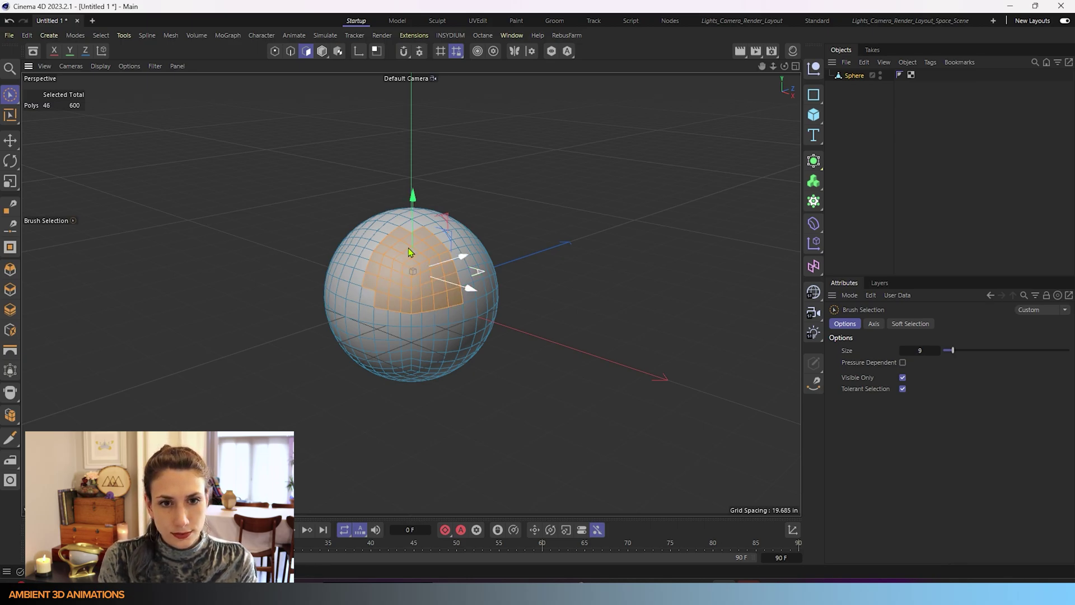
{"action": "left_click", "coordinate": [365, 300]}
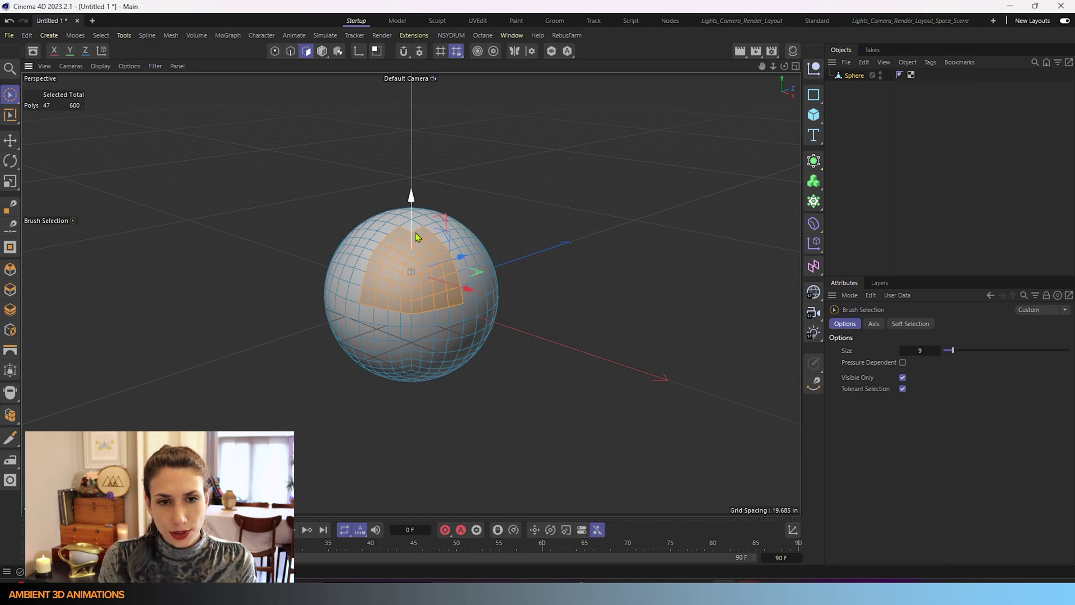
{"action": "scroll", "coordinate": [416, 237], "scroll_direction": "up", "scroll_amount": 1}
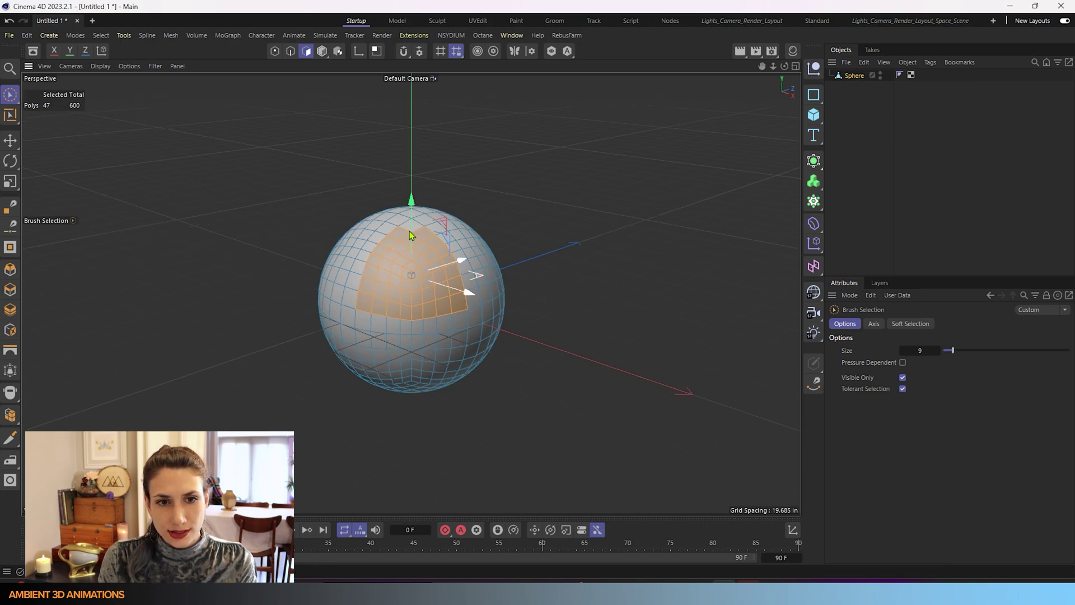
{"action": "left_click_drag", "start_coordinate": [410, 235], "coordinate": [406, 233], "text": "alt"}
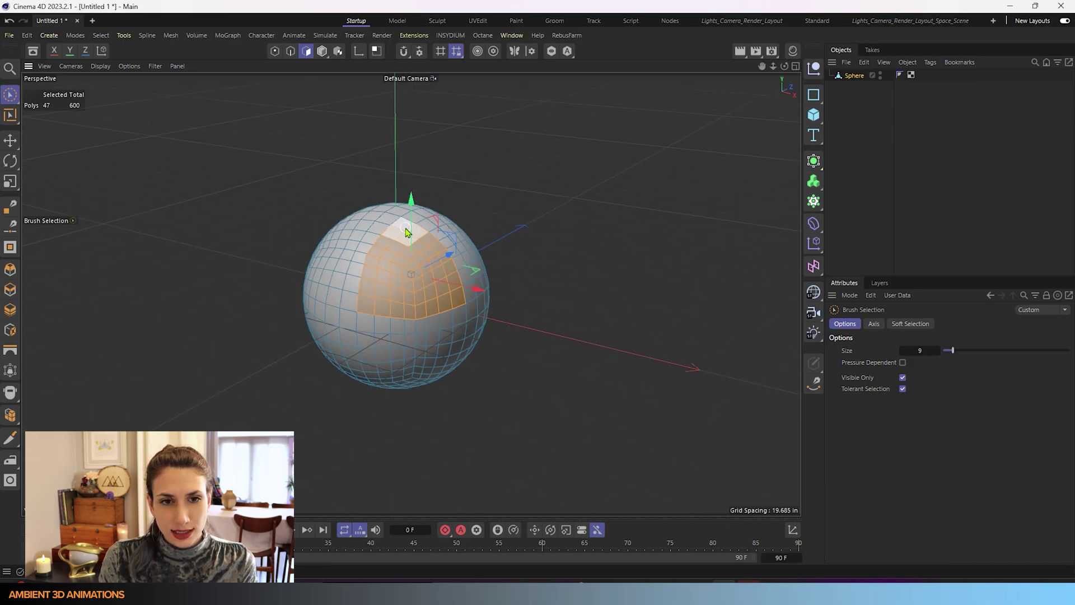
{"action": "left_click", "coordinate": [437, 231]}
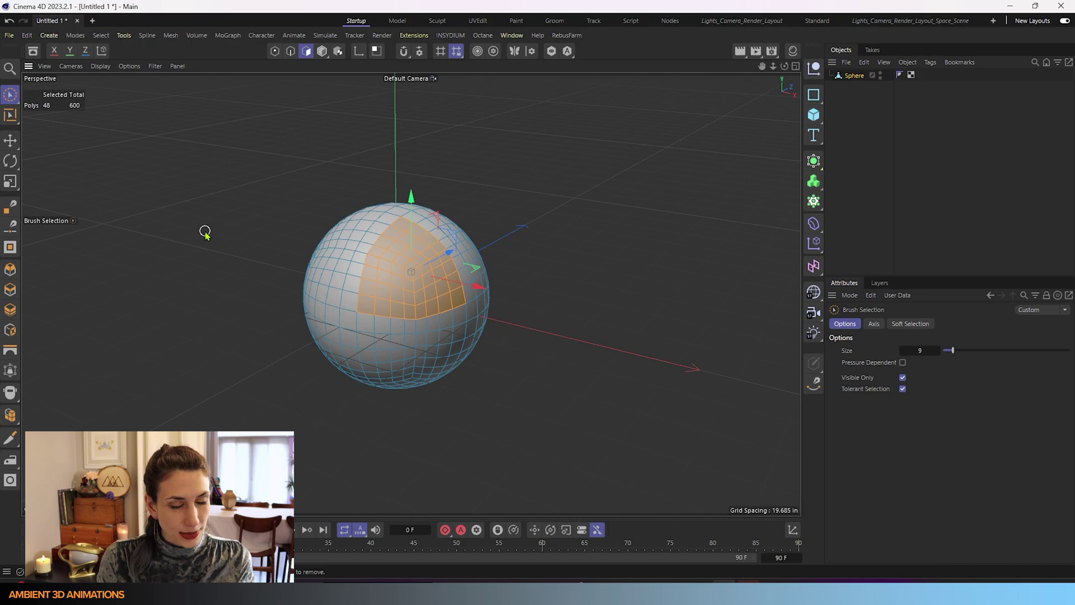
{"action": "key", "text": "shift+c"}
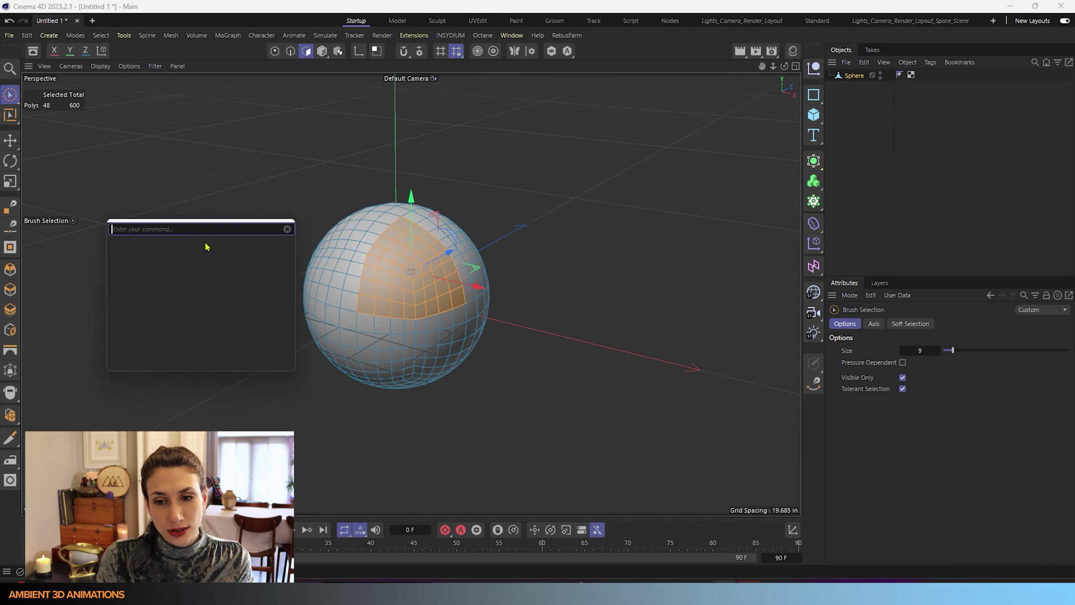
{"action": "left_click", "coordinate": [287, 230]}
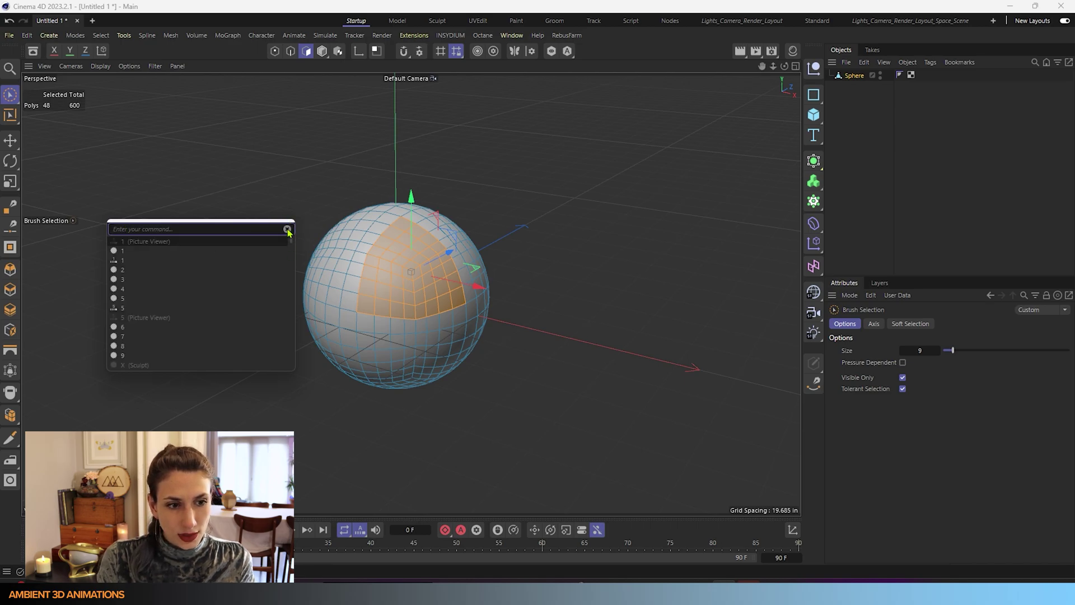
{"action": "left_click", "coordinate": [719, 264]}
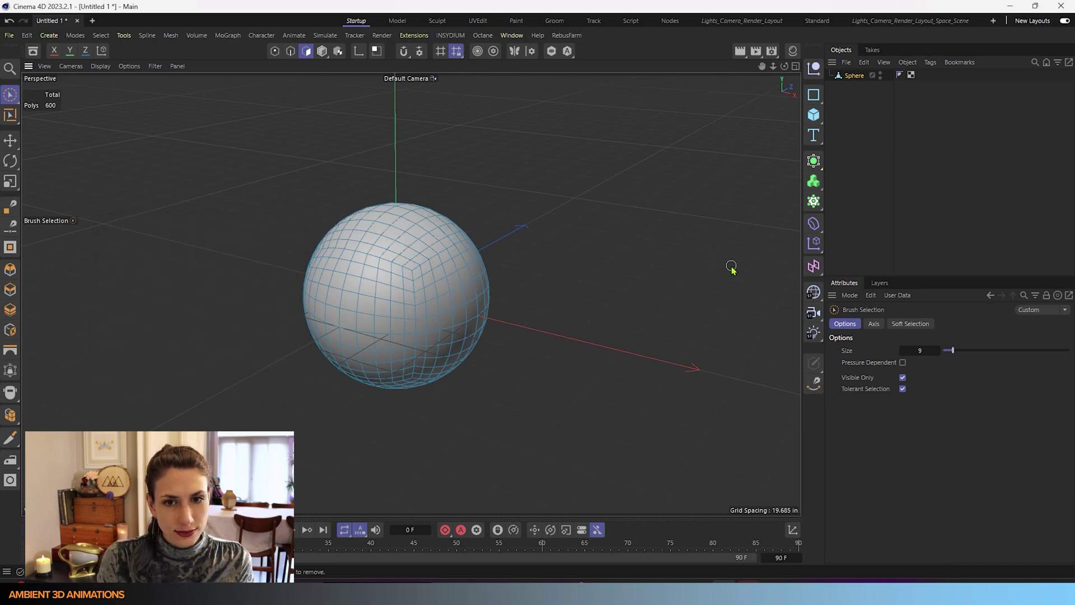
{"action": "double_click", "coordinate": [463, 266]}
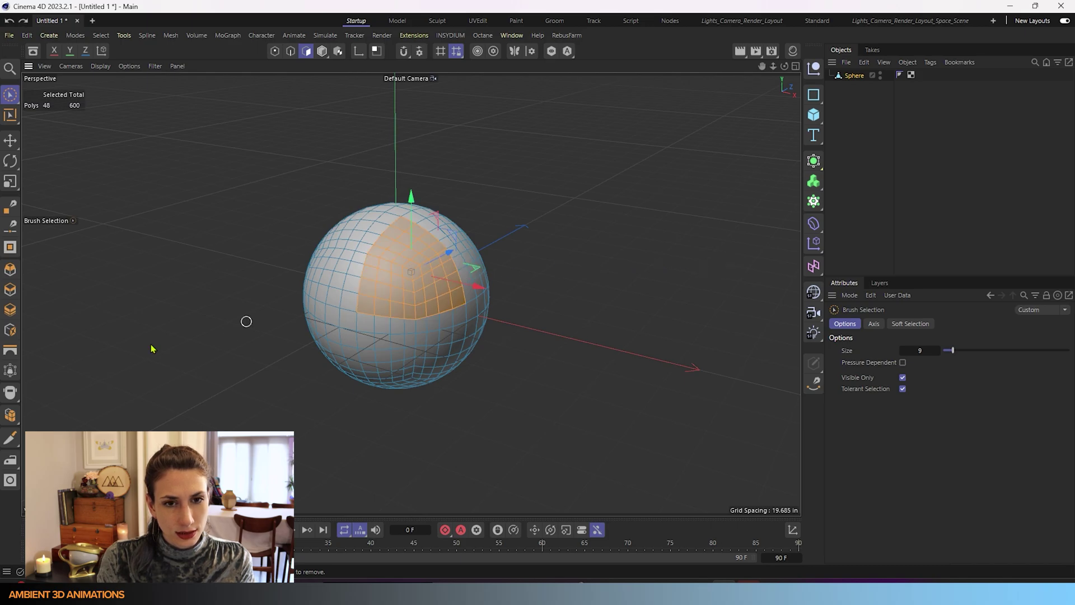
- Apply Fit Circle to the selected patch and shrink it to about 96% scale
{"action": "left_click", "coordinate": [10, 480]}
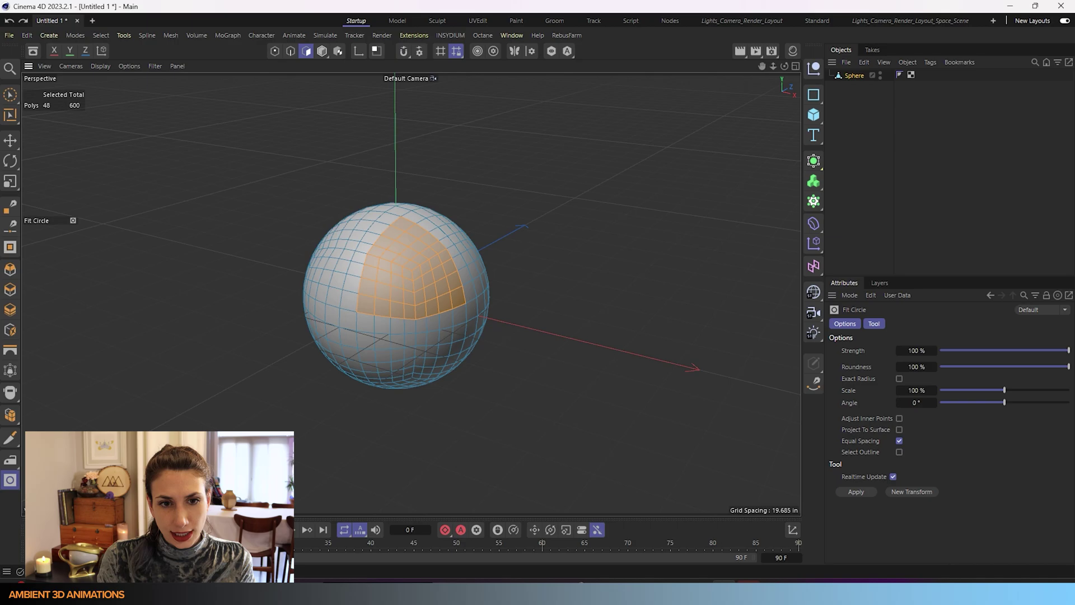
{"action": "left_click", "coordinate": [452, 270]}
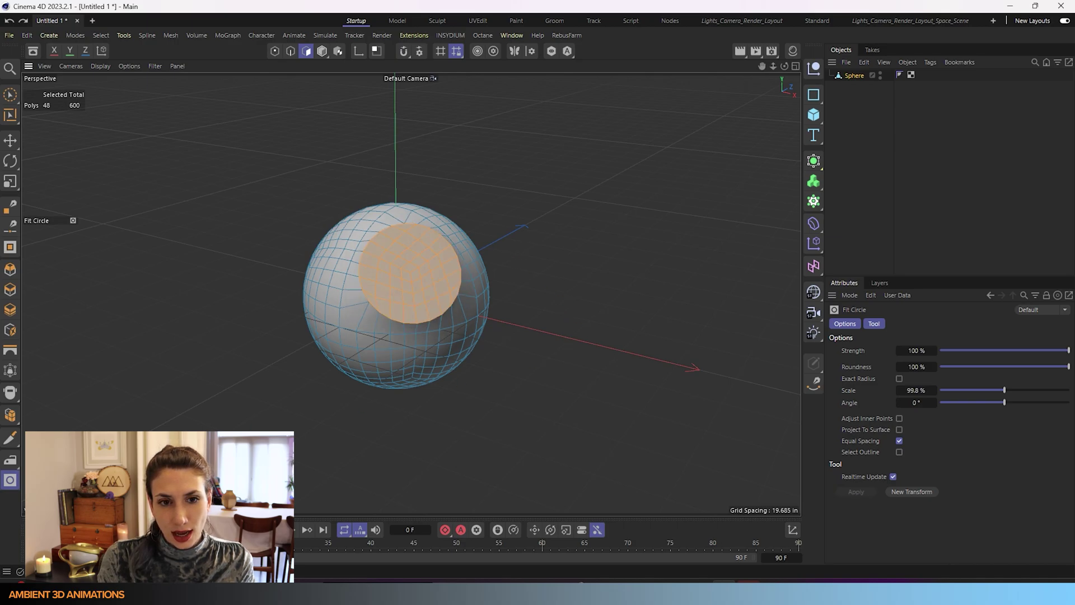
{"action": "left_click_drag", "start_coordinate": [452, 270], "coordinate": [445, 270]}
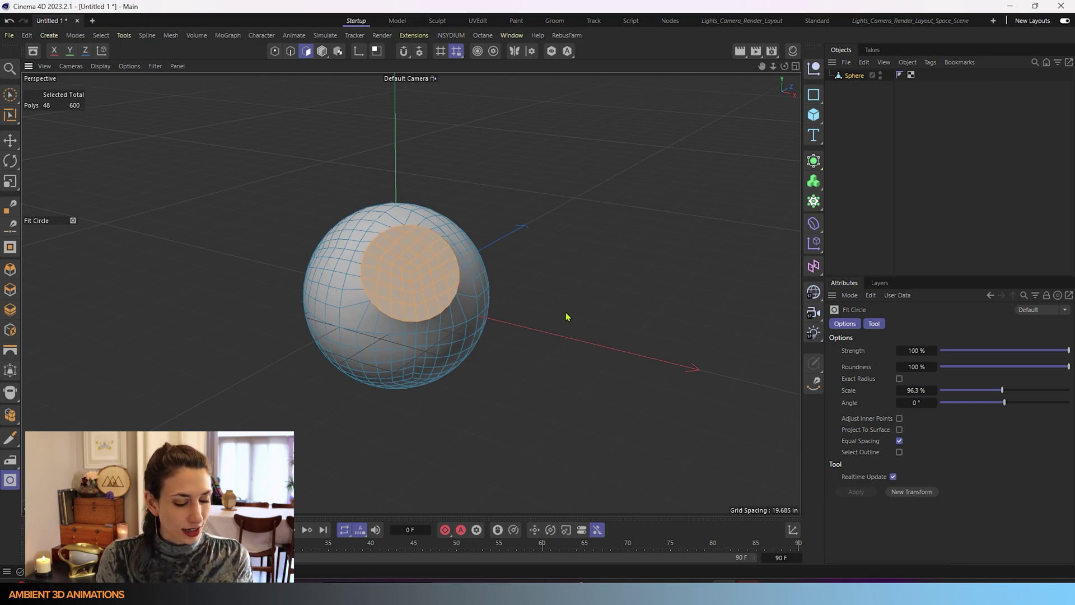
{"action": "left_click_drag", "start_coordinate": [566, 314], "coordinate": [602, 310], "text": "alt"}
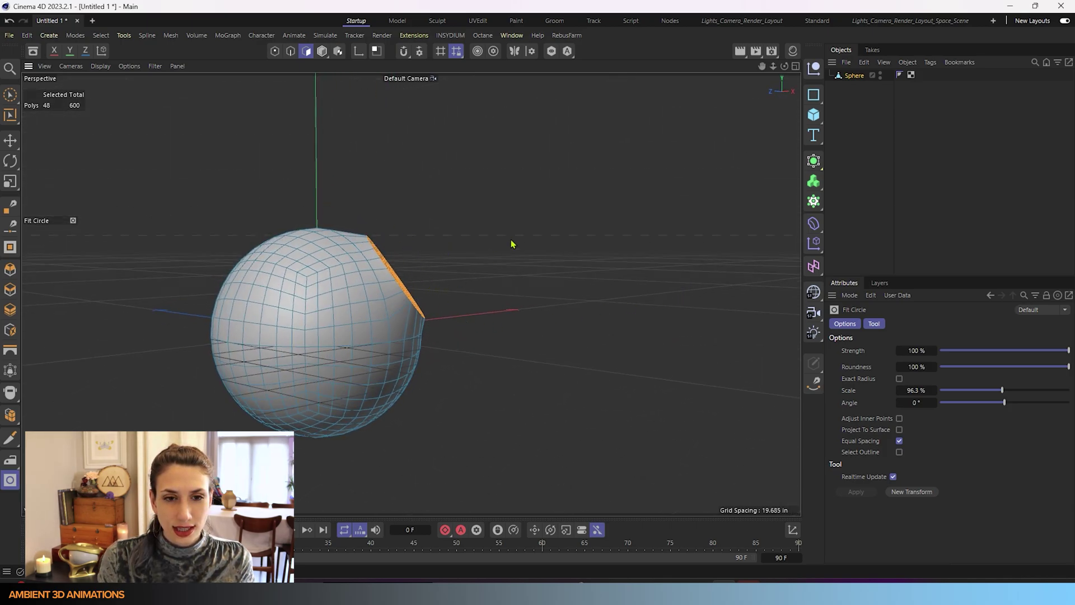
{"action": "left_click_drag", "start_coordinate": [511, 243], "coordinate": [379, 283], "text": "alt"}
{"action": "scroll", "coordinate": [420, 204], "scroll_direction": "up", "scroll_amount": 2}
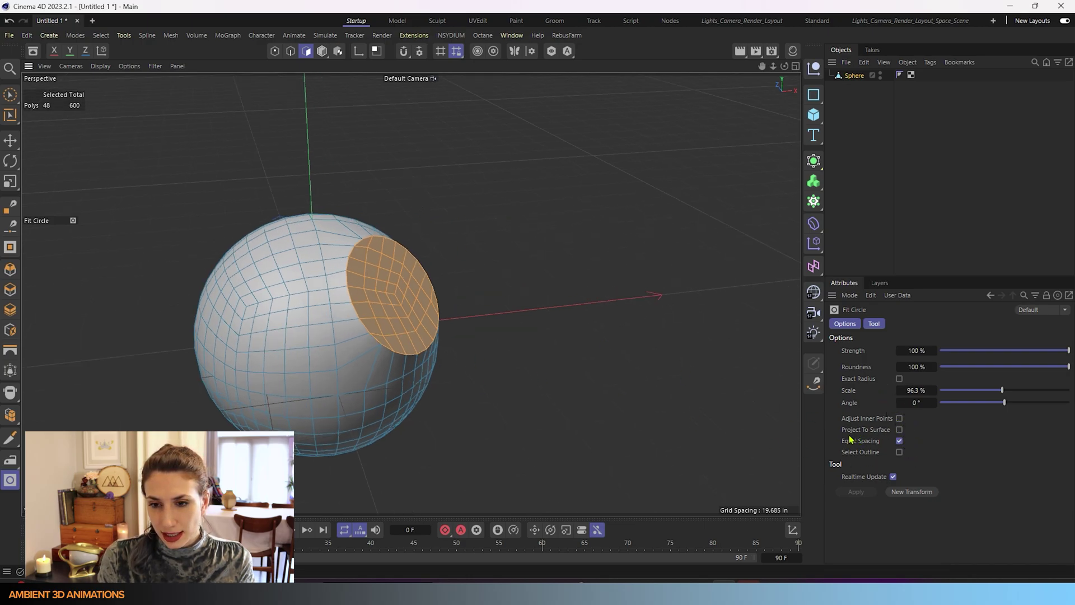
- Try Project To Surface, then turn it off to keep the circle flat
{"action": "left_click", "coordinate": [899, 430]}
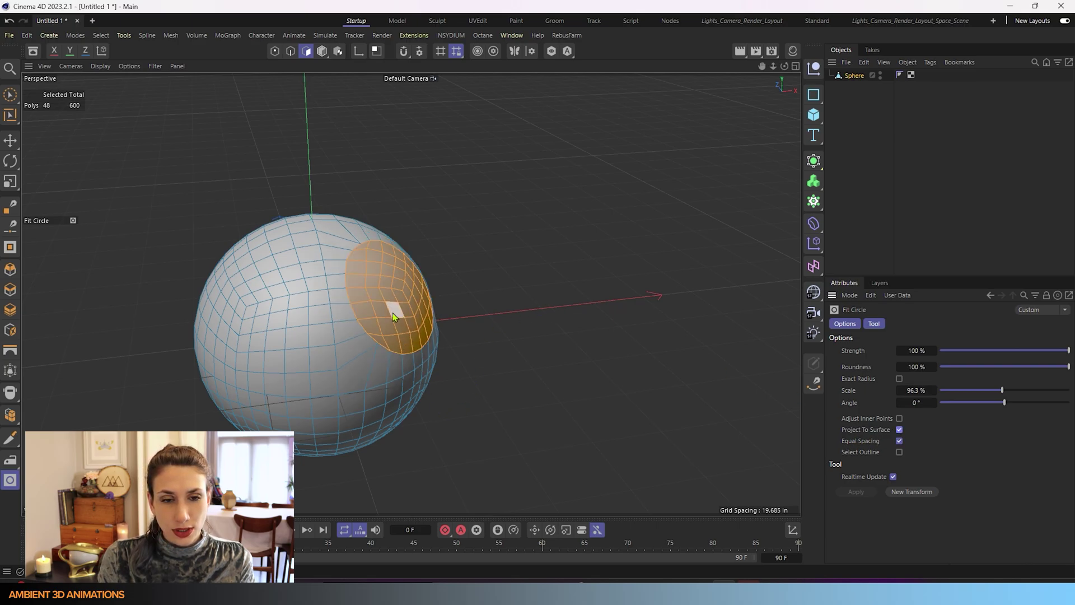
{"action": "left_click_drag", "start_coordinate": [462, 374], "coordinate": [564, 327], "text": "alt"}
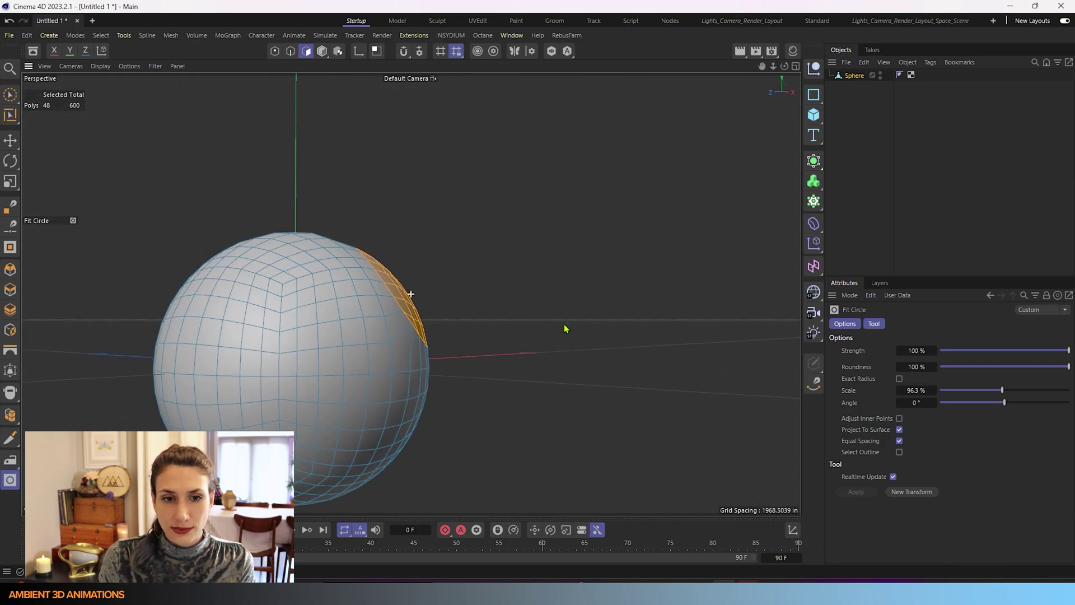
{"action": "left_click", "coordinate": [899, 430]}
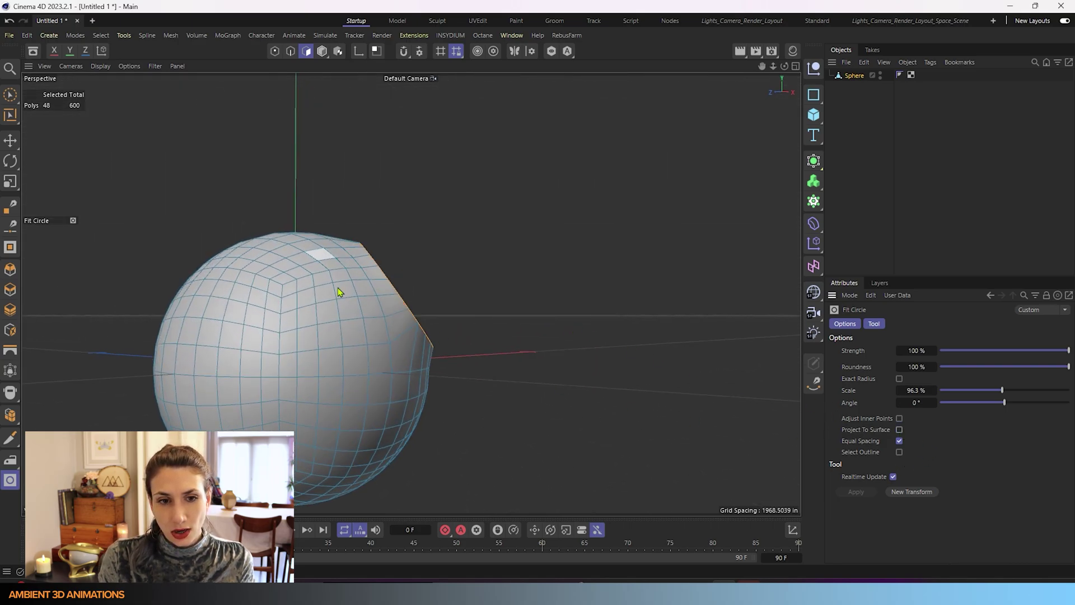
{"action": "left_click_drag", "start_coordinate": [551, 284], "coordinate": [398, 335], "text": "alt"}
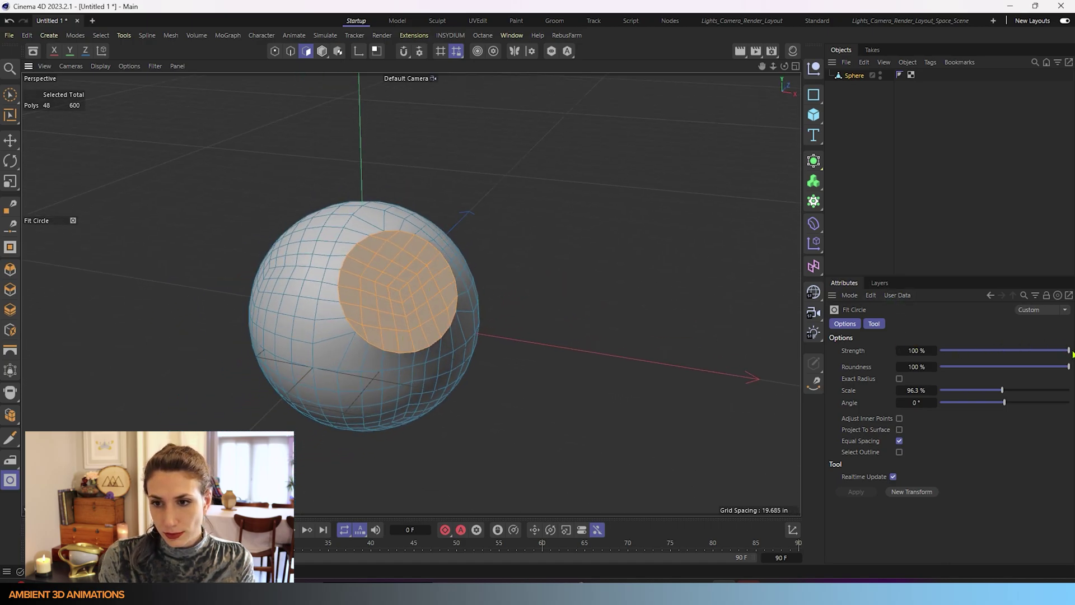
- Set the fitted circle's Angle to 0° and Scale to 100%
{"action": "mouse_move", "coordinate": [1066, 354]}
{"action": "left_mouse_down"}
{"action": "mouse_move", "coordinate": [913, 354]}
{"action": "mouse_move", "coordinate": [1068, 353]}
{"action": "mouse_move", "coordinate": [1065, 369]}
{"action": "mouse_move", "coordinate": [942, 393]}
{"action": "mouse_move", "coordinate": [954, 367]}
{"action": "mouse_move", "coordinate": [1069, 367]}
{"action": "left_mouse_up"}
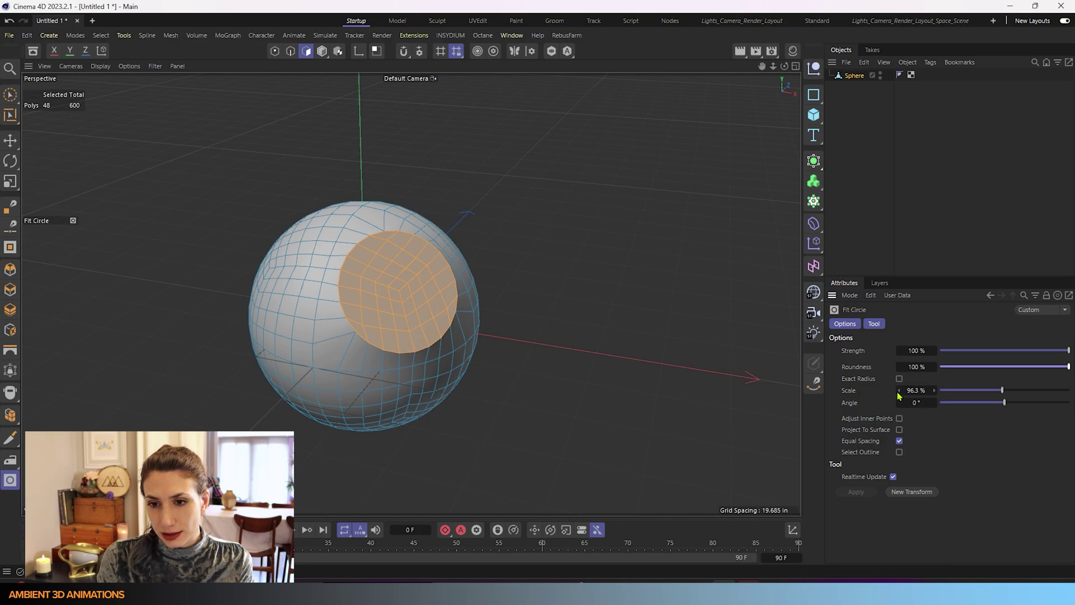
{"action": "mouse_move", "coordinate": [1001, 394]}
{"action": "left_mouse_down"}
{"action": "mouse_move", "coordinate": [963, 393]}
{"action": "mouse_move", "coordinate": [1003, 392]}
{"action": "left_mouse_up"}
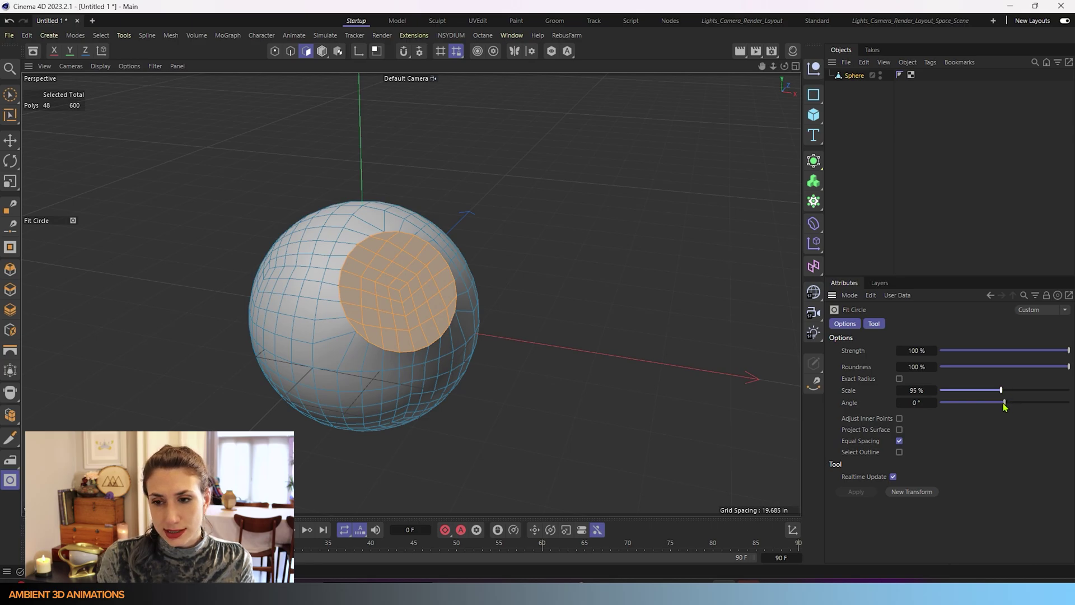
{"action": "mouse_move", "coordinate": [1005, 403]}
{"action": "left_mouse_down"}
{"action": "mouse_move", "coordinate": [1049, 403]}
{"action": "mouse_move", "coordinate": [939, 411]}
{"action": "mouse_move", "coordinate": [1048, 408]}
{"action": "mouse_move", "coordinate": [1038, 418]}
{"action": "mouse_move", "coordinate": [950, 413]}
{"action": "mouse_move", "coordinate": [1012, 405]}
{"action": "mouse_move", "coordinate": [986, 401]}
{"action": "left_mouse_up"}
{"action": "left_click", "coordinate": [917, 403]}
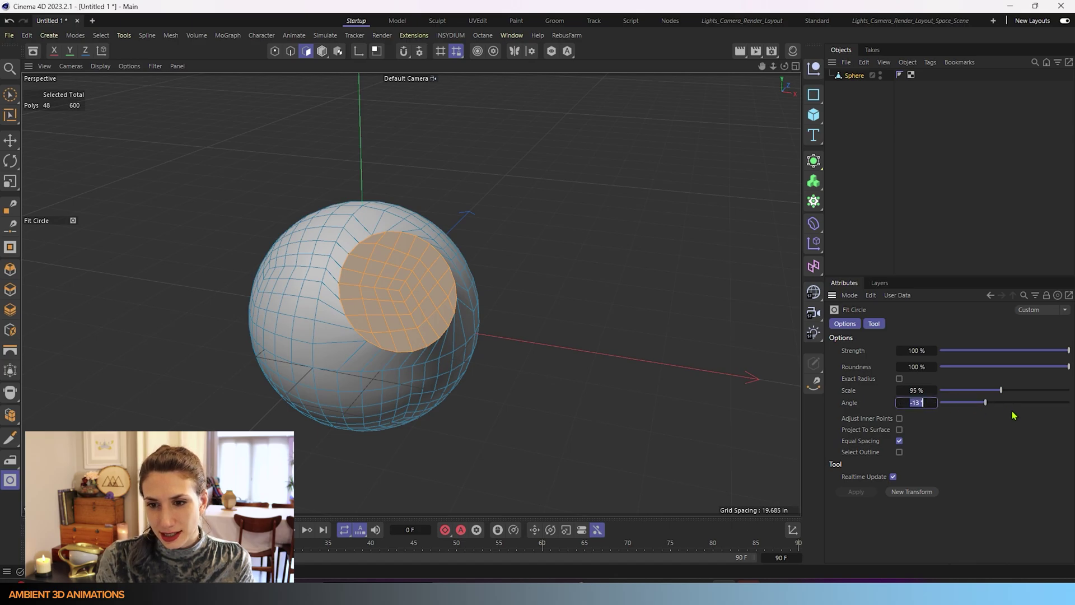
{"action": "key", "text": "BackSpace"}
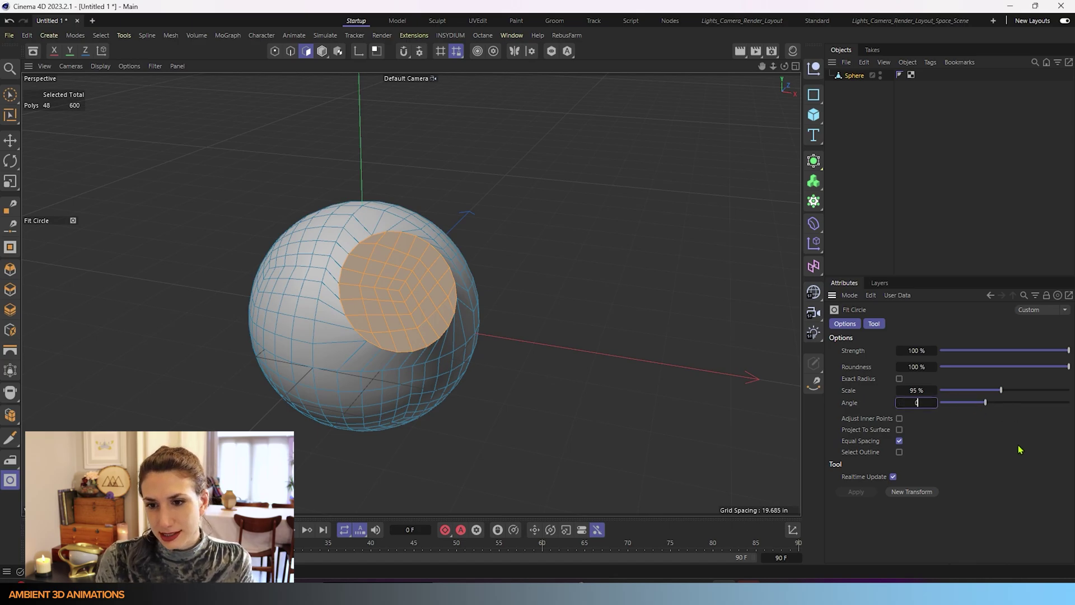
{"action": "type", "text": "0"}
{"action": "key", "text": "Return"}
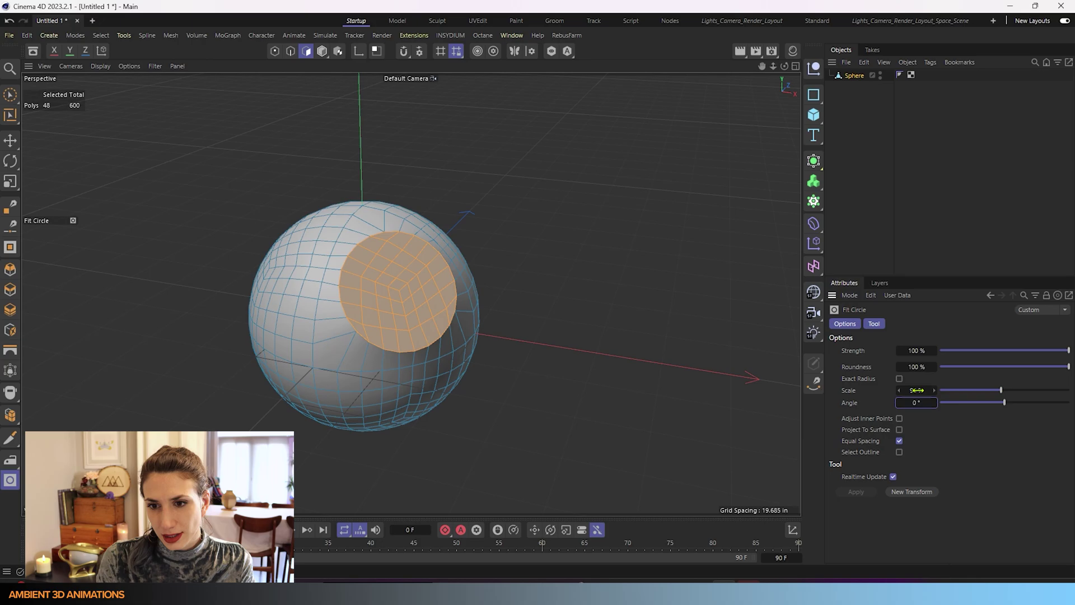
{"action": "left_click", "coordinate": [916, 390]}
{"action": "type", "text": "100"}
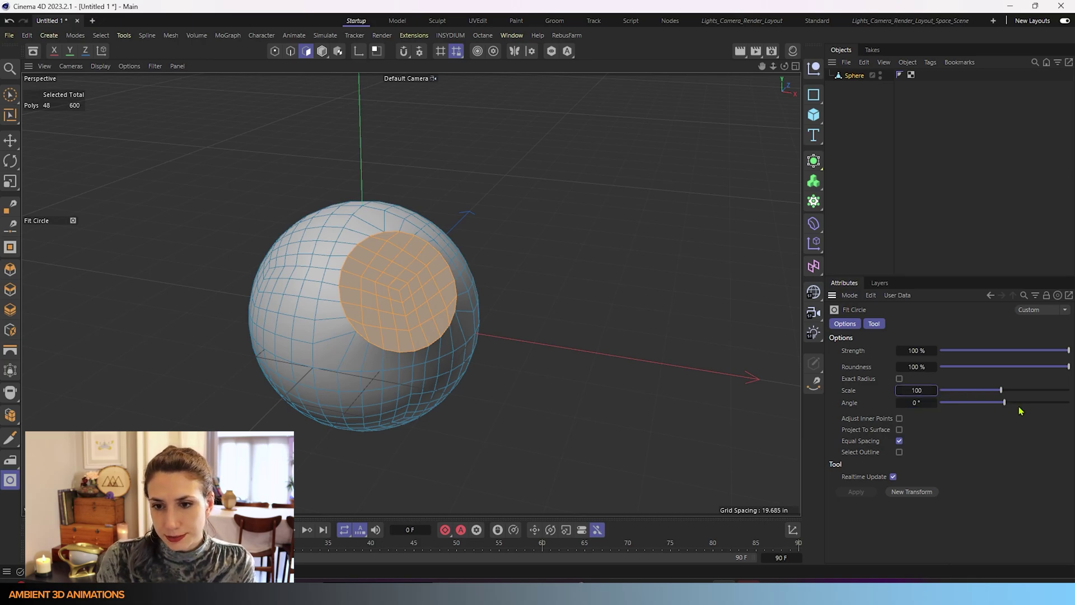
{"action": "key", "text": "Return"}
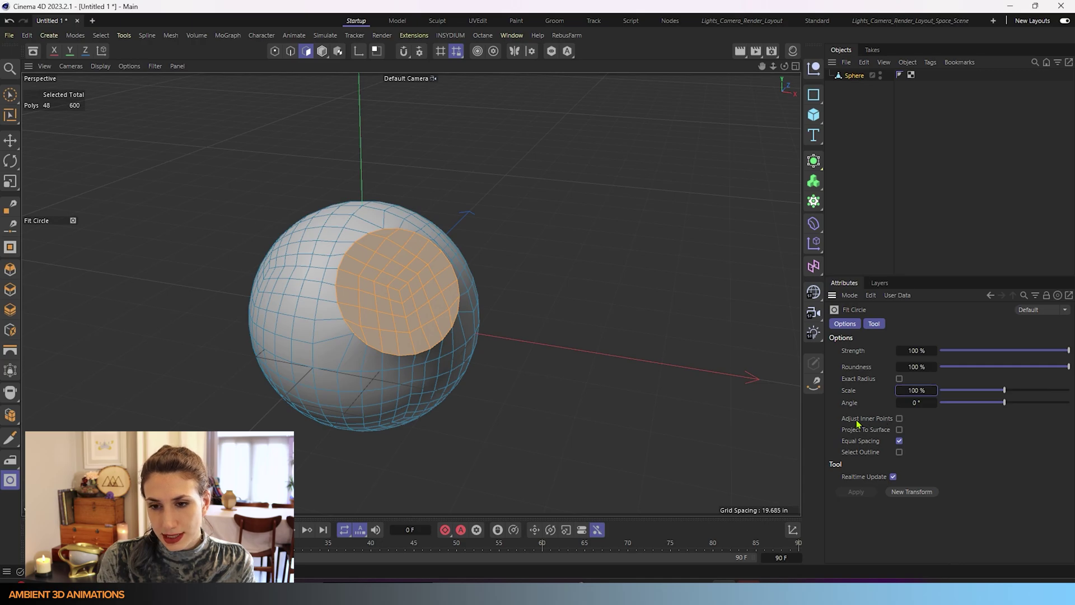
- Enable Adjust Inner Points and Equal Spacing for the fitted circle
{"action": "left_click", "coordinate": [899, 418]}
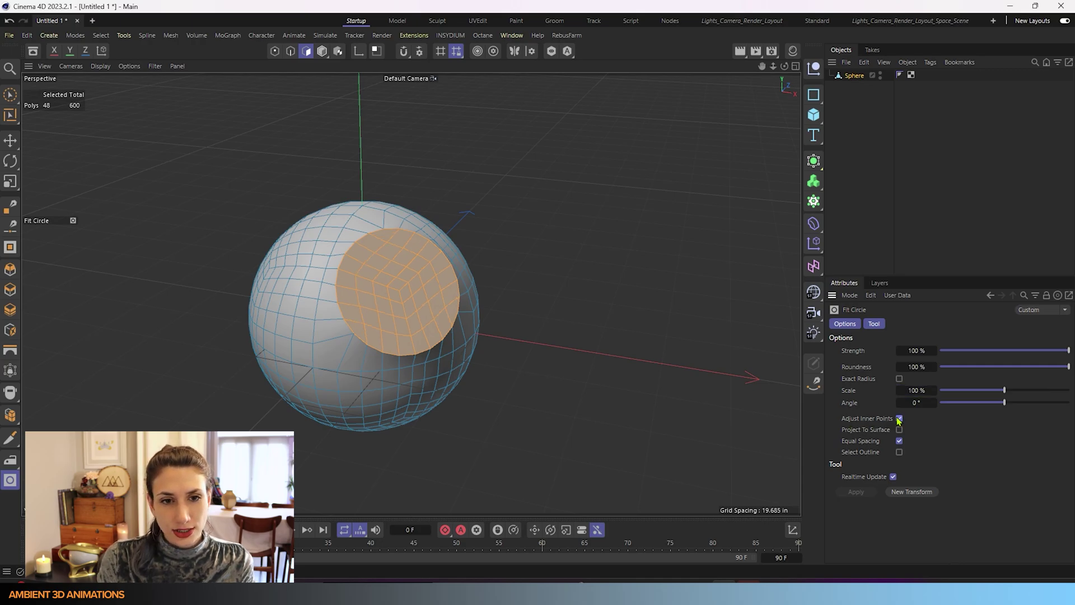
{"action": "scroll", "coordinate": [426, 261], "scroll_direction": "up", "scroll_amount": 6}
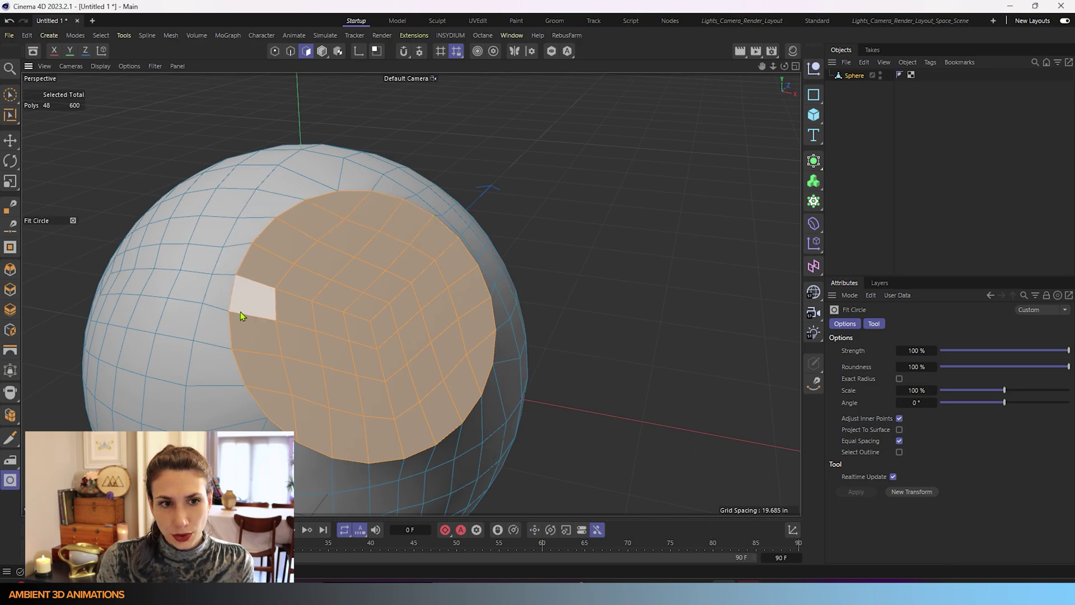
{"action": "left_click", "coordinate": [900, 419]}
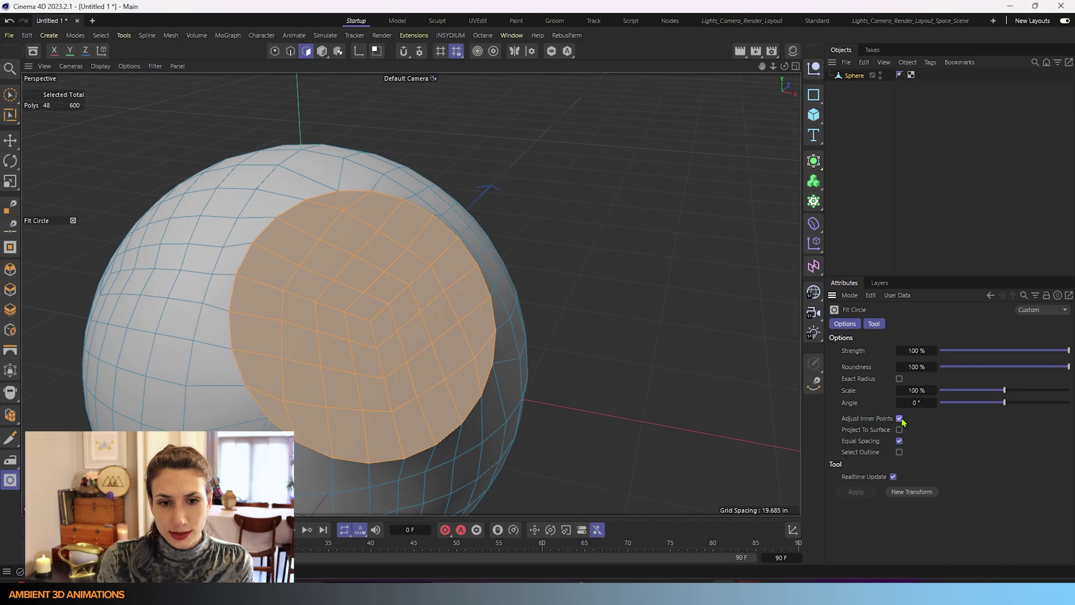
{"action": "left_click", "coordinate": [899, 418]}
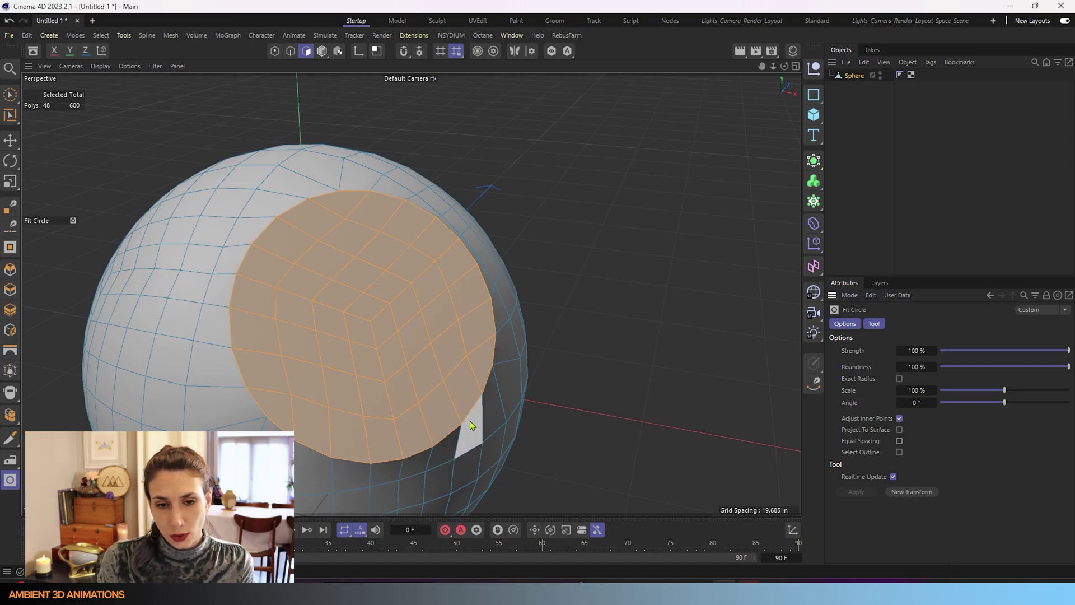
{"action": "left_click", "coordinate": [899, 441]}
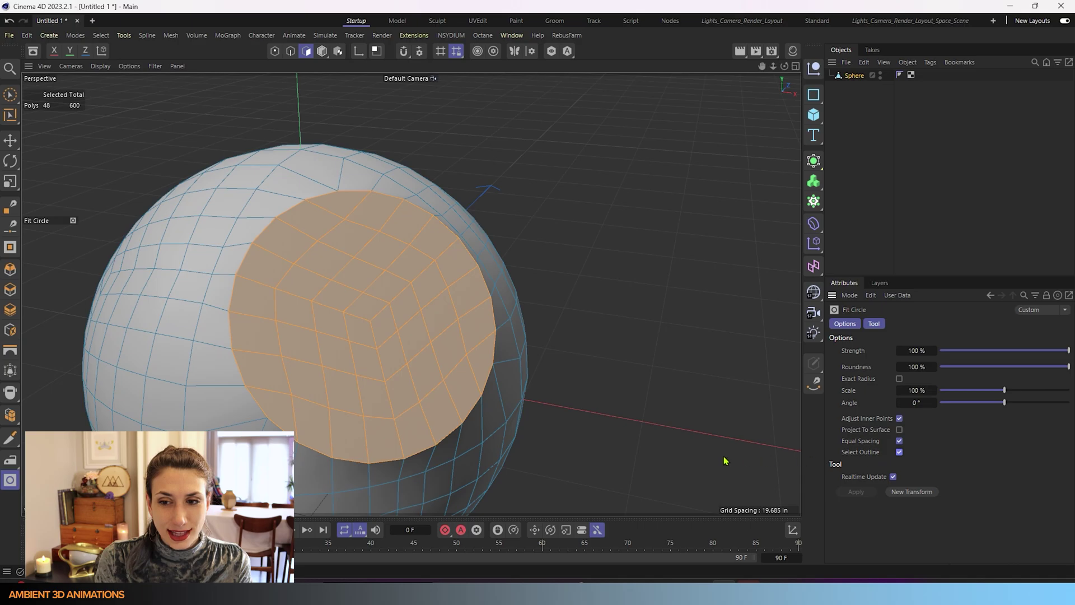
- Shrink the circle to 98.1% and switch to Edges mode with its outline selected
{"action": "left_click_drag", "start_coordinate": [492, 363], "coordinate": [486, 364]}
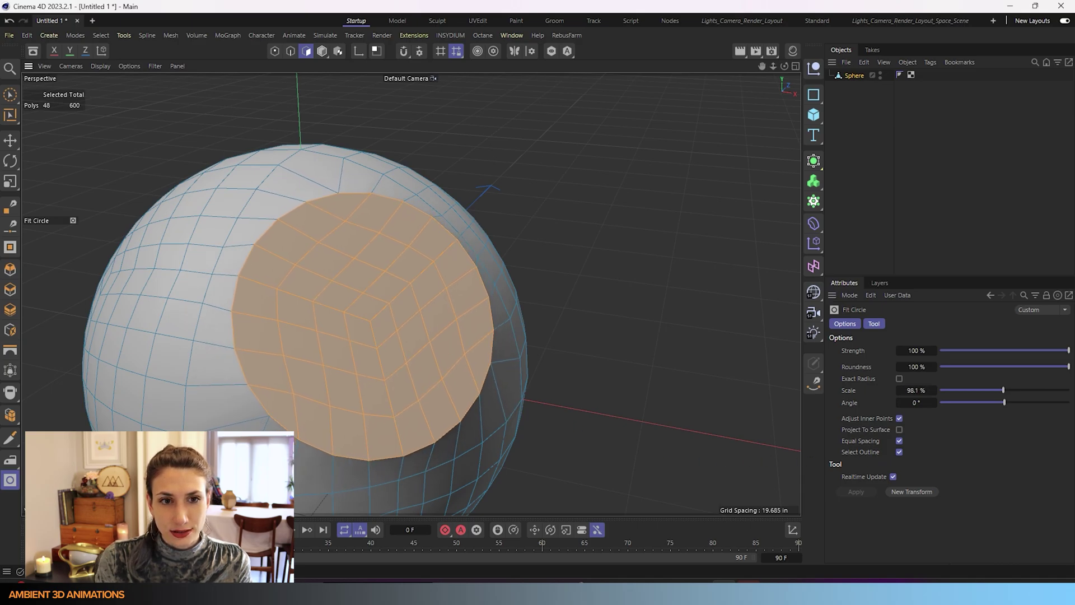
{"action": "left_click", "coordinate": [291, 53]}
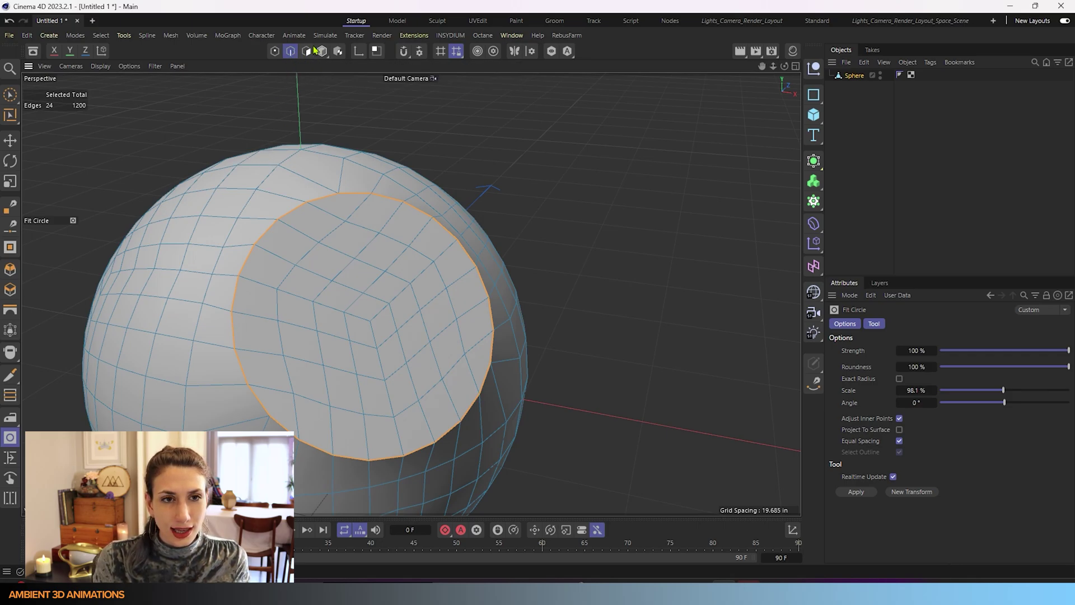
{"action": "left_click", "coordinate": [6, 96]}
- Extrude the edge ring into a tube, then undo twice so the ring lies flat
{"action": "left_click_drag", "start_coordinate": [557, 322], "coordinate": [679, 314], "text": "alt"}
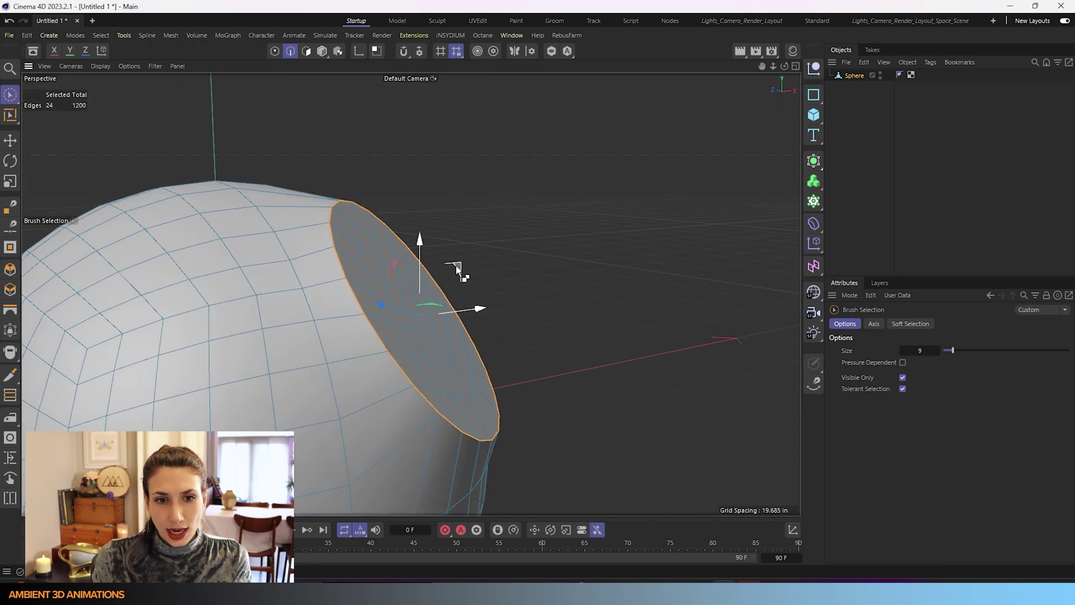
{"action": "left_click_drag", "start_coordinate": [455, 266], "coordinate": [605, 173], "text": "ctrl"}
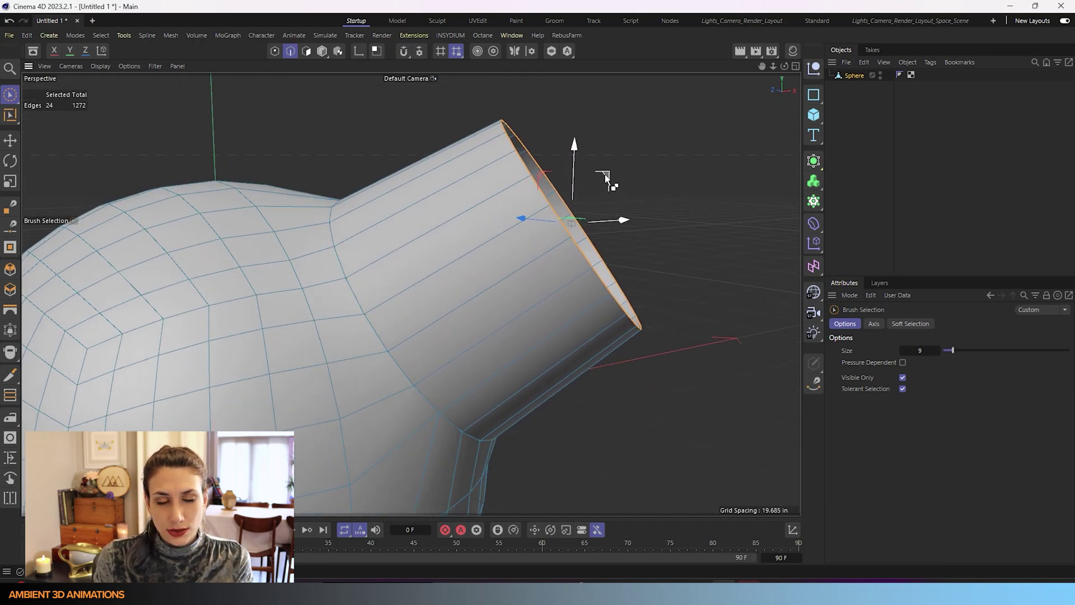
{"action": "left_click_drag", "start_coordinate": [664, 239], "coordinate": [495, 293], "text": "alt"}
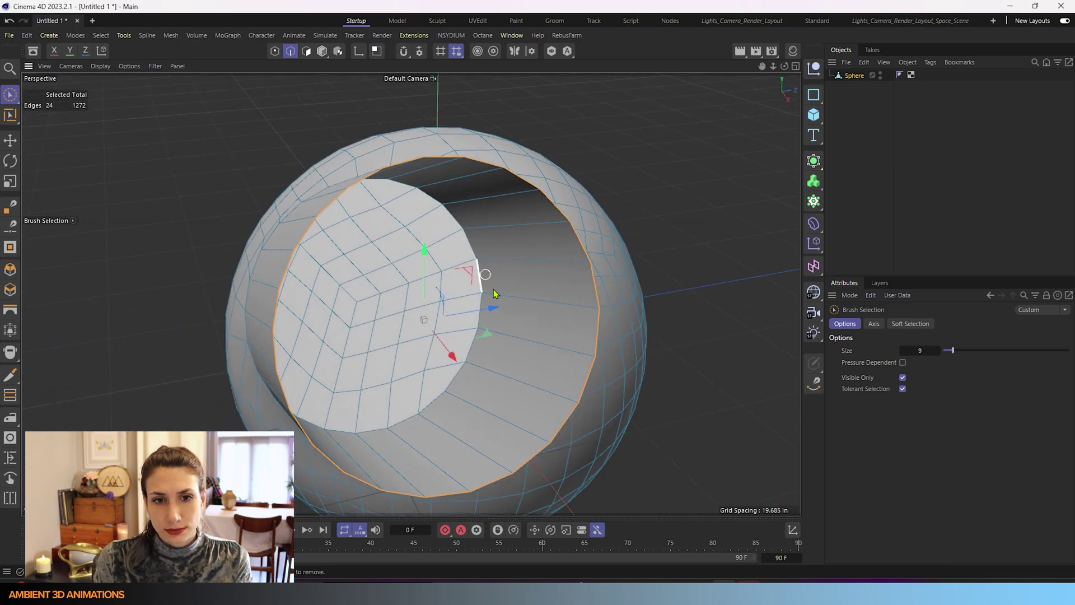
{"action": "scroll", "coordinate": [494, 292], "scroll_direction": "down", "scroll_amount": 5}
{"action": "left_click_drag", "start_coordinate": [504, 365], "coordinate": [513, 387]}
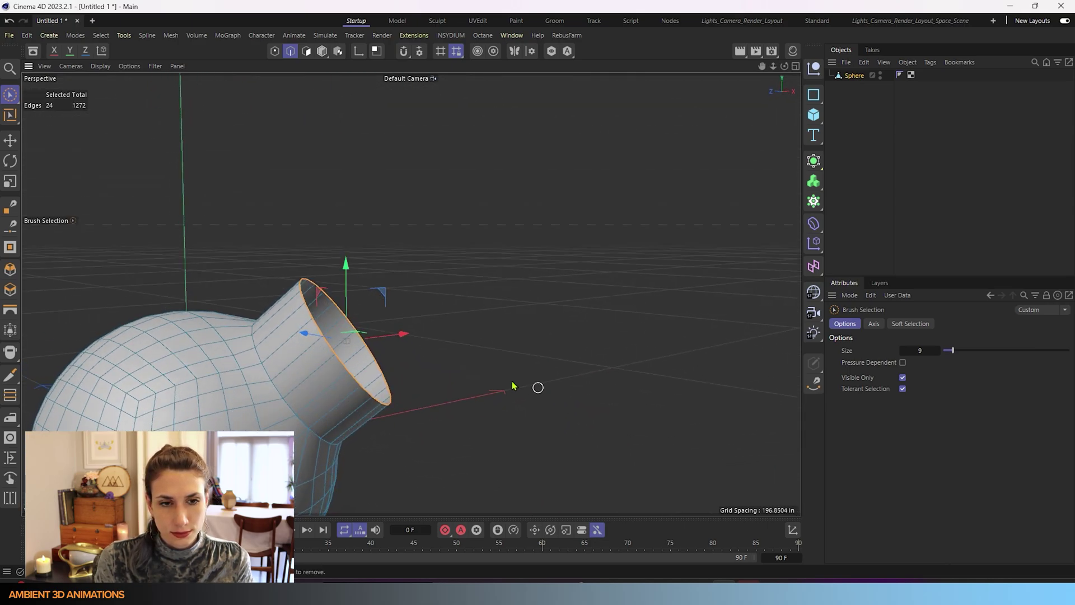
{"action": "left_click_drag", "start_coordinate": [382, 292], "coordinate": [402, 283]}
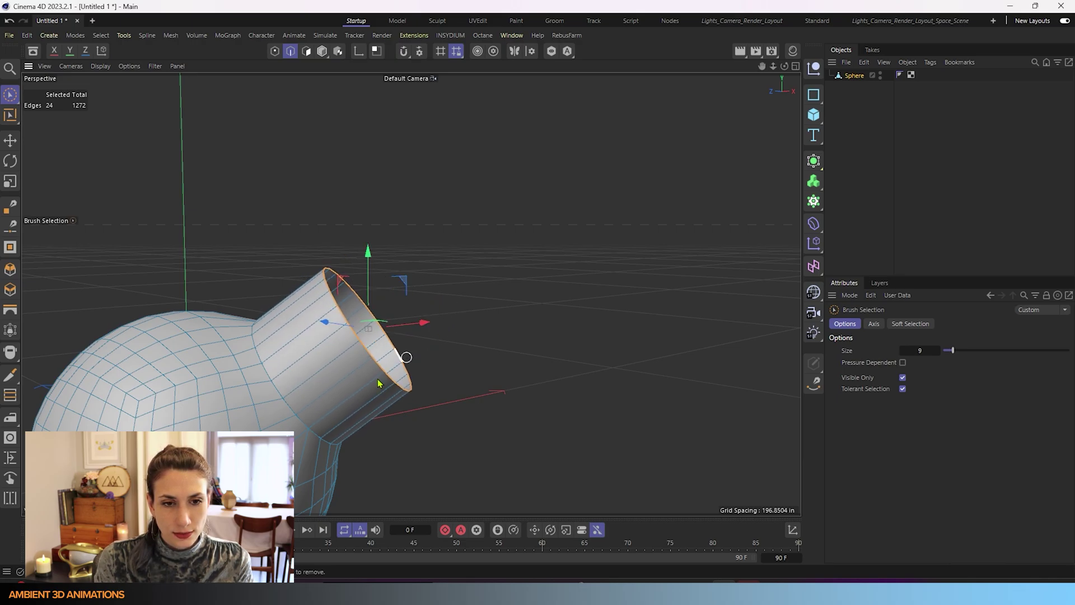
{"action": "left_click_drag", "start_coordinate": [378, 384], "coordinate": [392, 443], "text": "alt"}
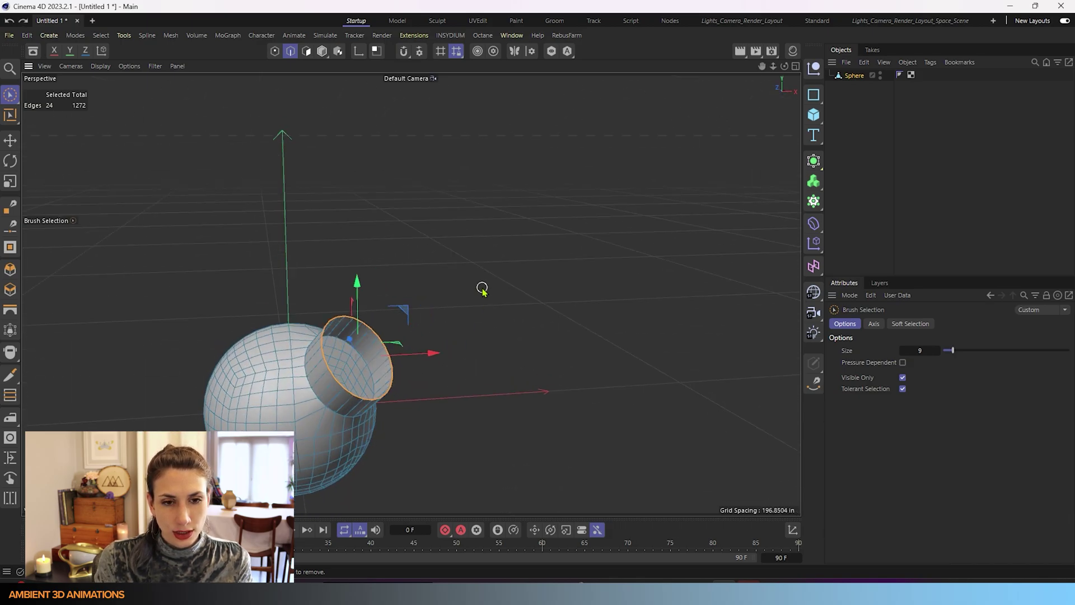
{"action": "key", "text": "ctrl+z"}
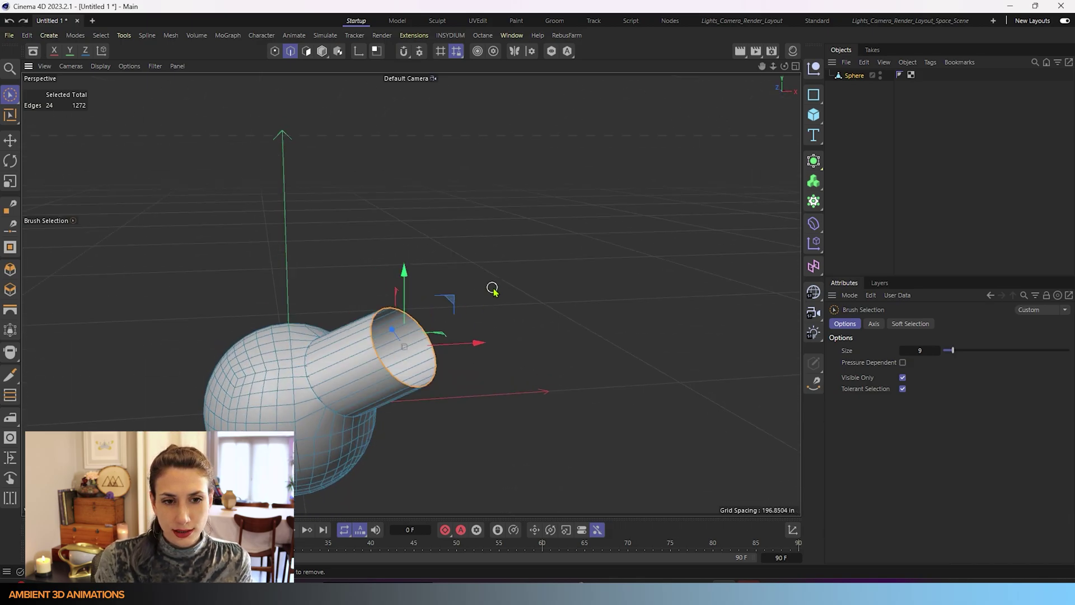
{"action": "key", "text": "ctrl+z"}
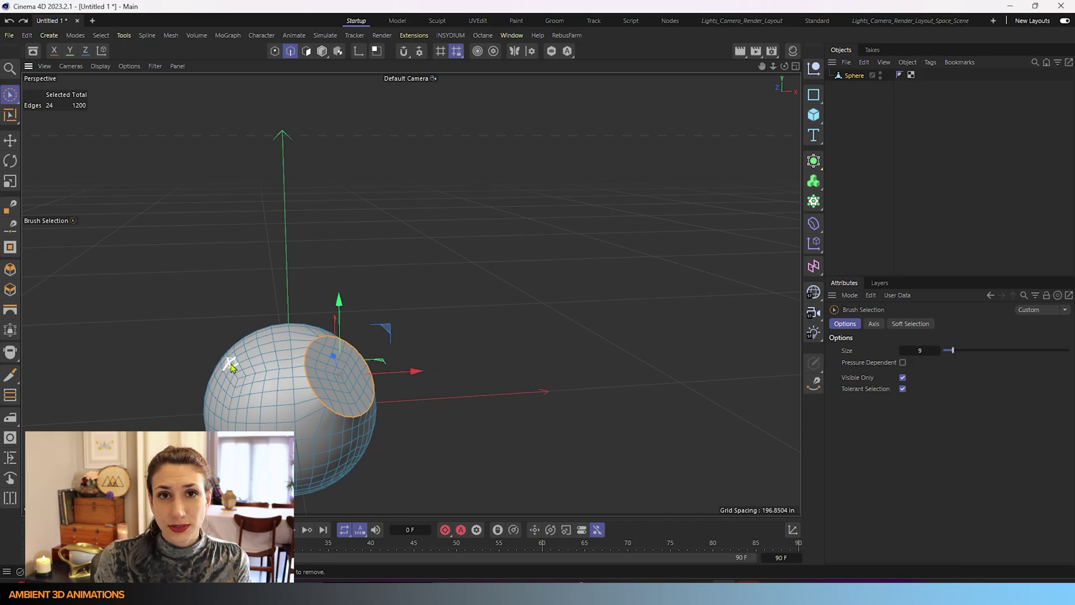
- Store the 24-edge ring as an Edge Selection tag, verify it reselects, then switch to Polygons mode
{"action": "left_click", "coordinate": [96, 35]}
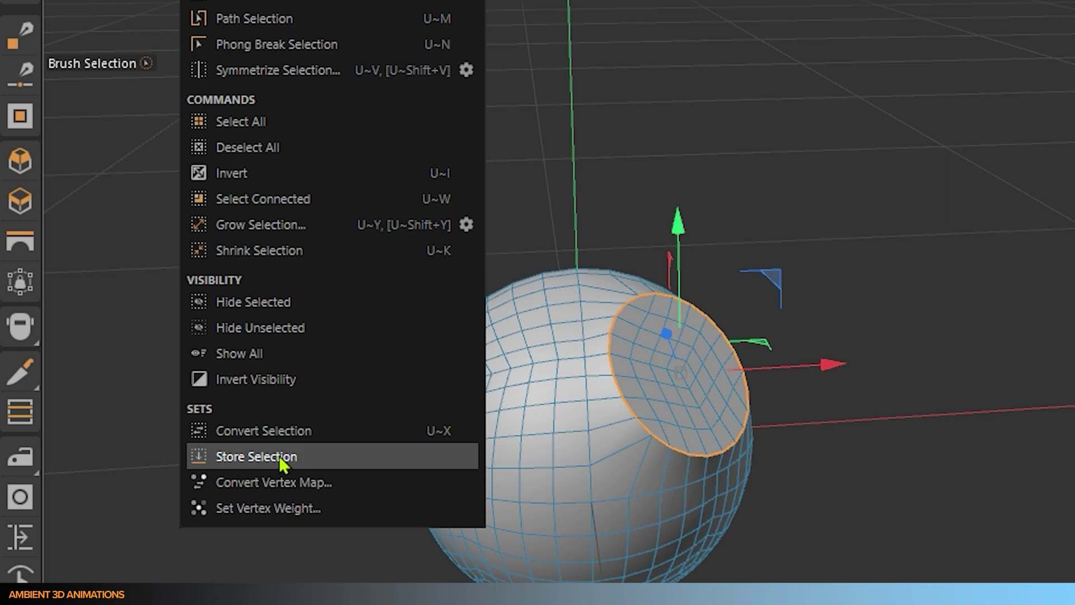
{"action": "left_click", "coordinate": [263, 456]}
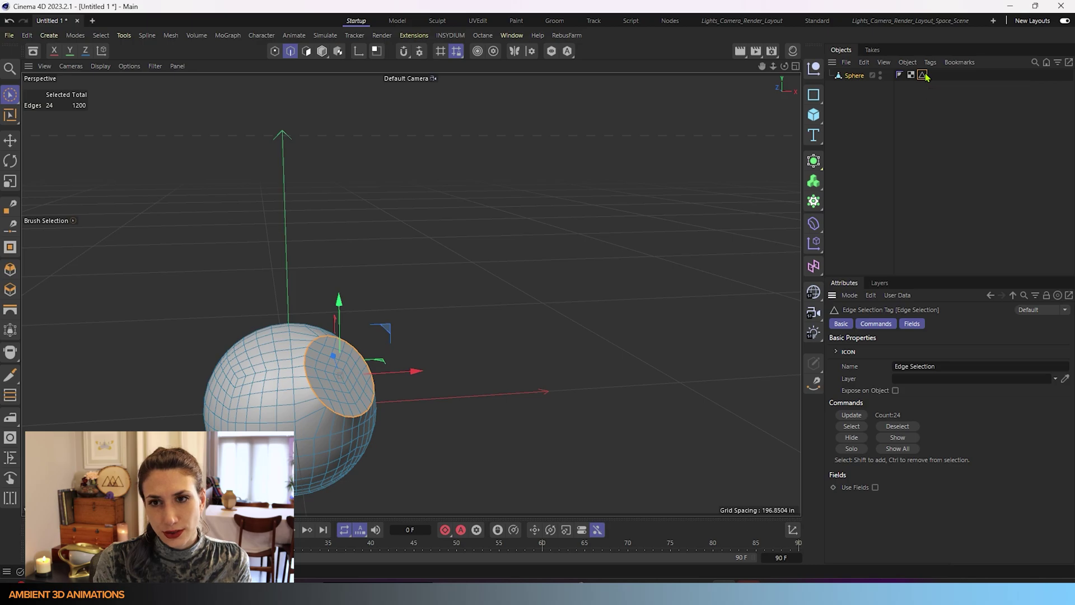
{"action": "left_click", "coordinate": [542, 299]}
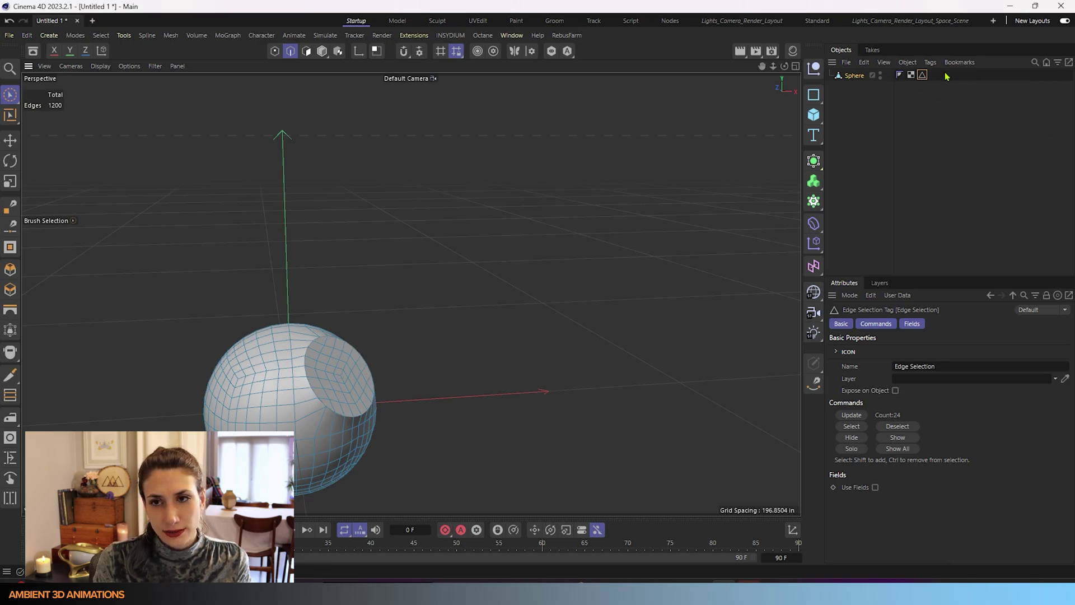
{"action": "double_click", "coordinate": [922, 76]}
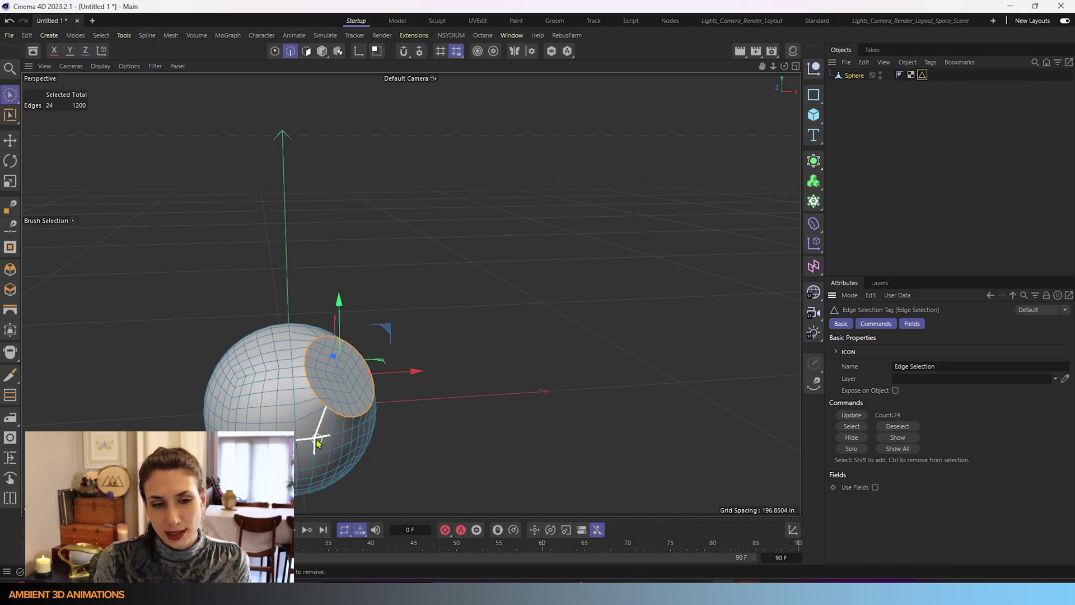
{"action": "left_click", "coordinate": [306, 50], "text": "ctrl"}
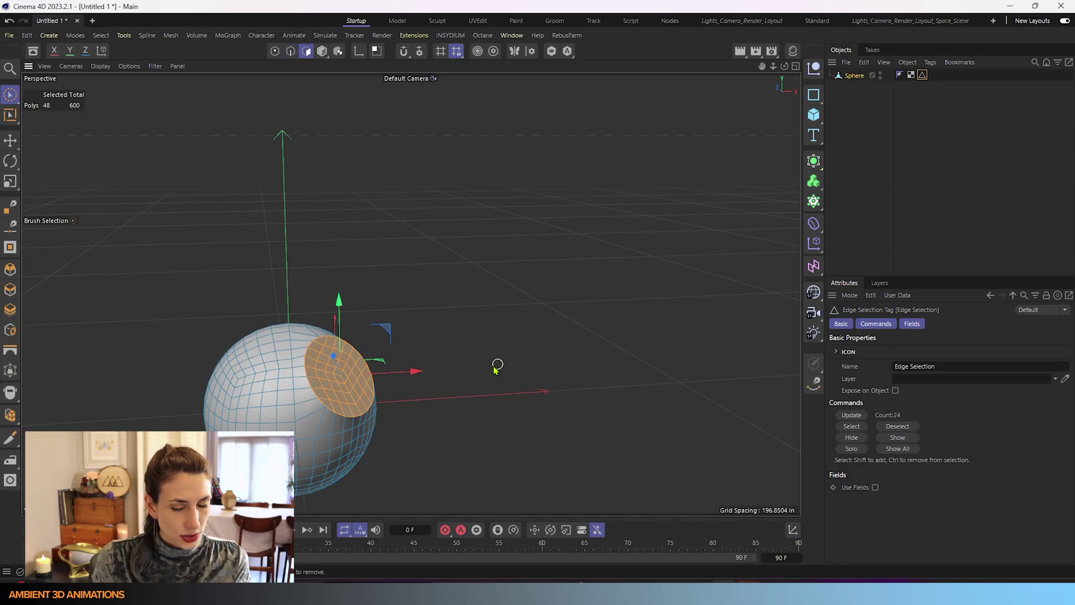
{"action": "left_click_drag", "start_coordinate": [496, 364], "coordinate": [411, 293], "text": "alt"}
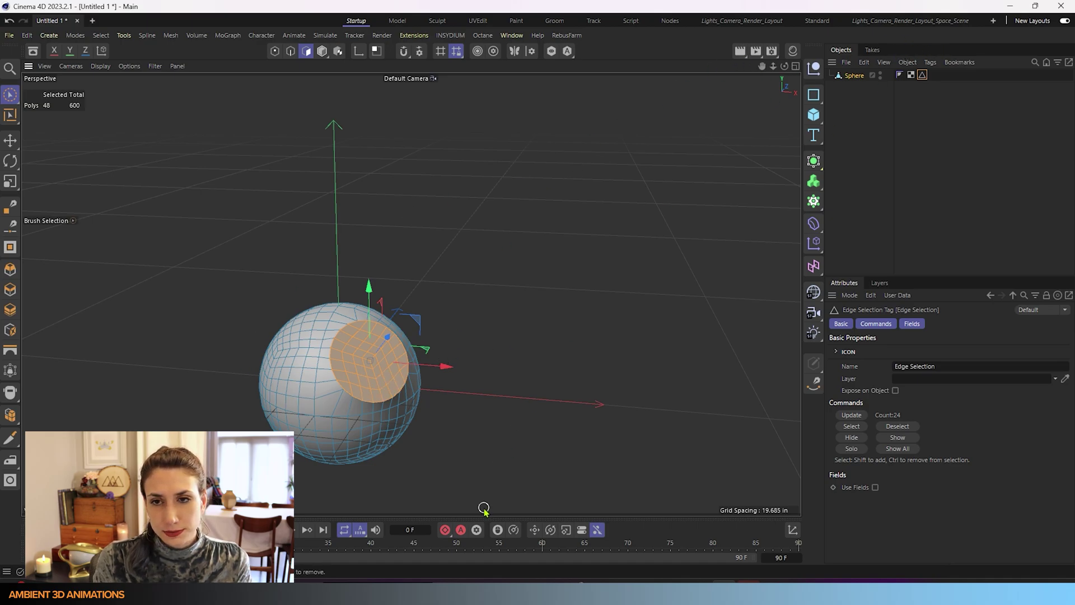
{"action": "left_click_drag", "start_coordinate": [487, 493], "coordinate": [559, 404], "text": "alt"}
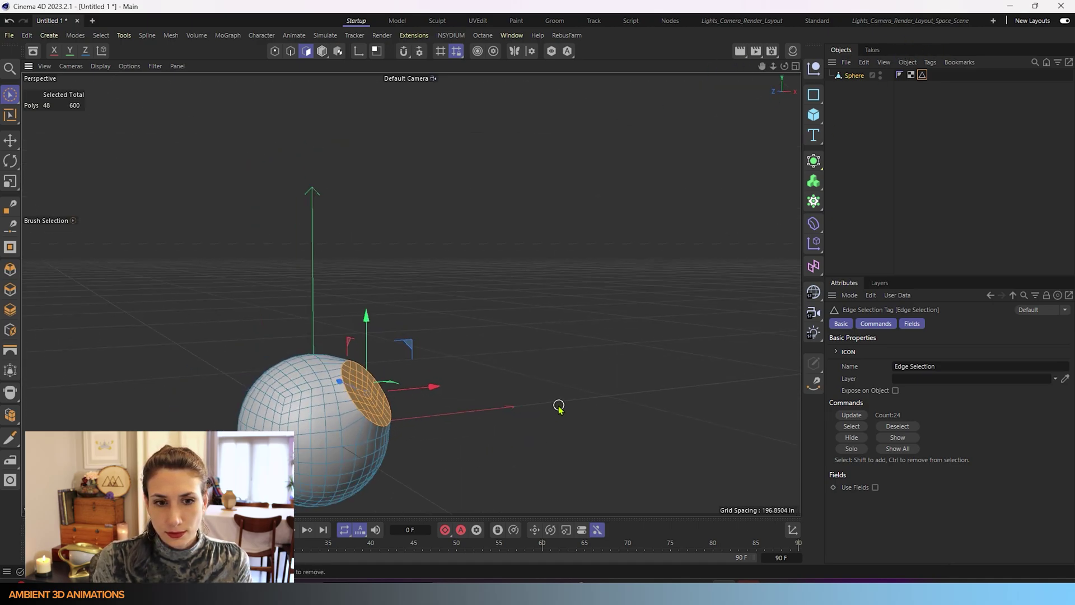
- Hide the sphere and add a cube with 10 segments on X, Y and Z
{"action": "left_click", "coordinate": [881, 73]}
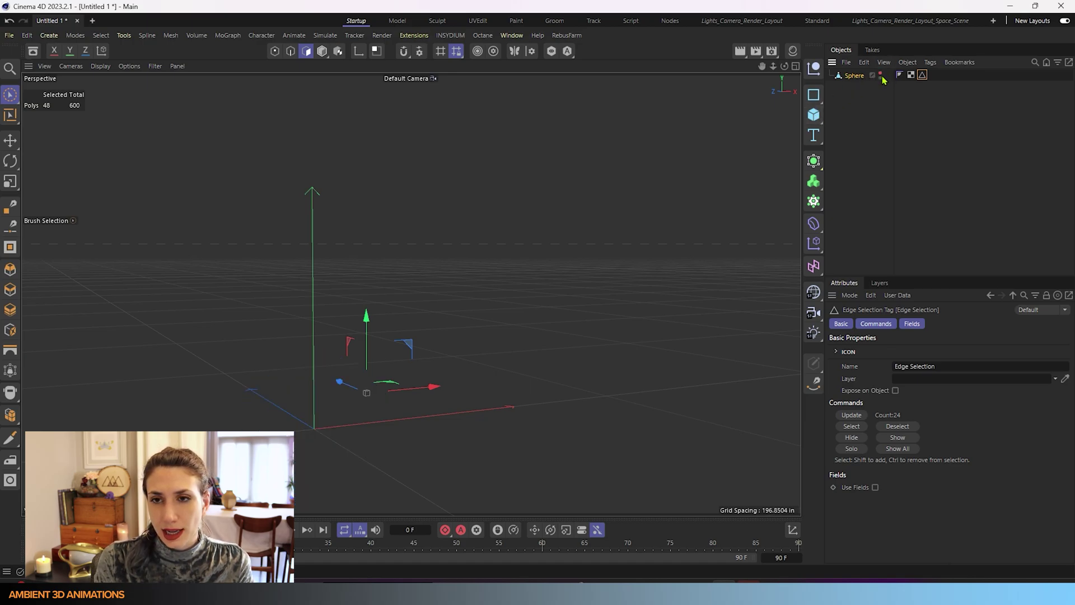
{"action": "left_click", "coordinate": [813, 115]}
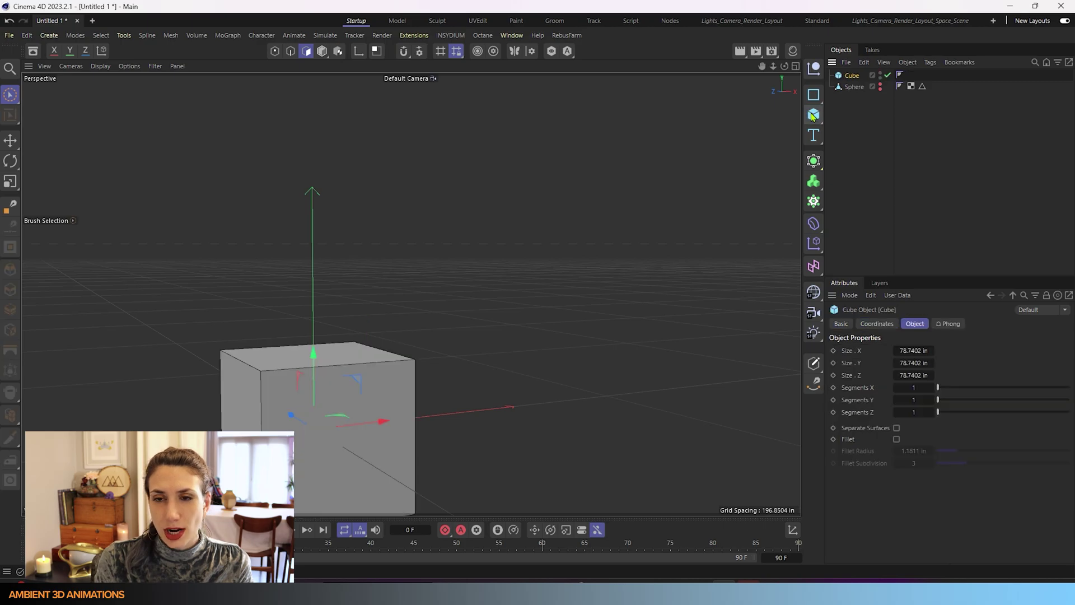
{"action": "left_click", "coordinate": [924, 385]}
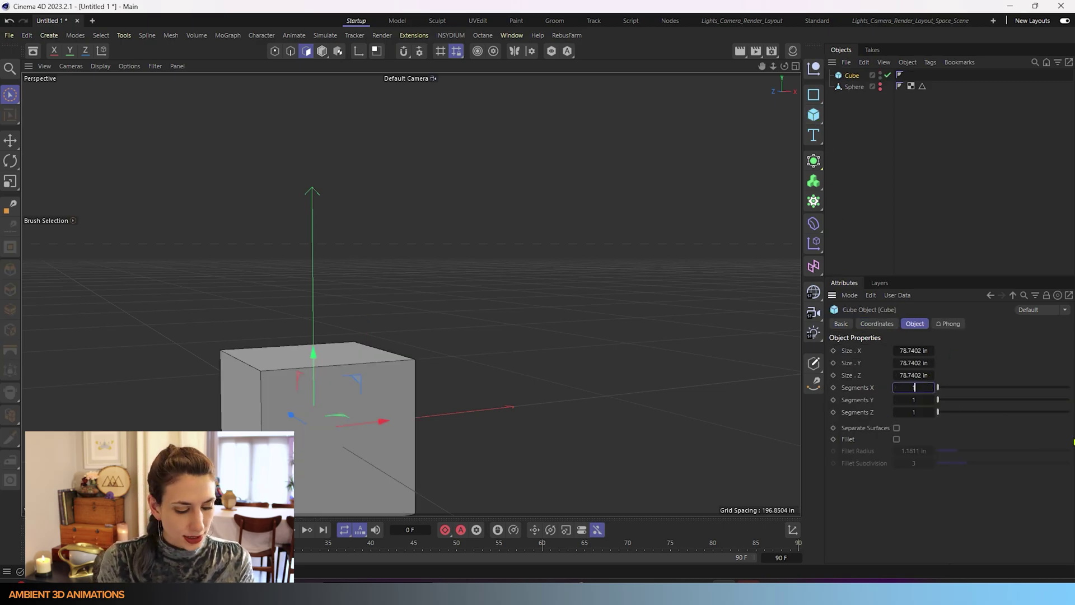
{"action": "type", "text": "10"}
{"action": "key", "text": "Tab"}
{"action": "type", "text": "10"}
{"action": "key", "text": "Tab"}
{"action": "type", "text": "10"}
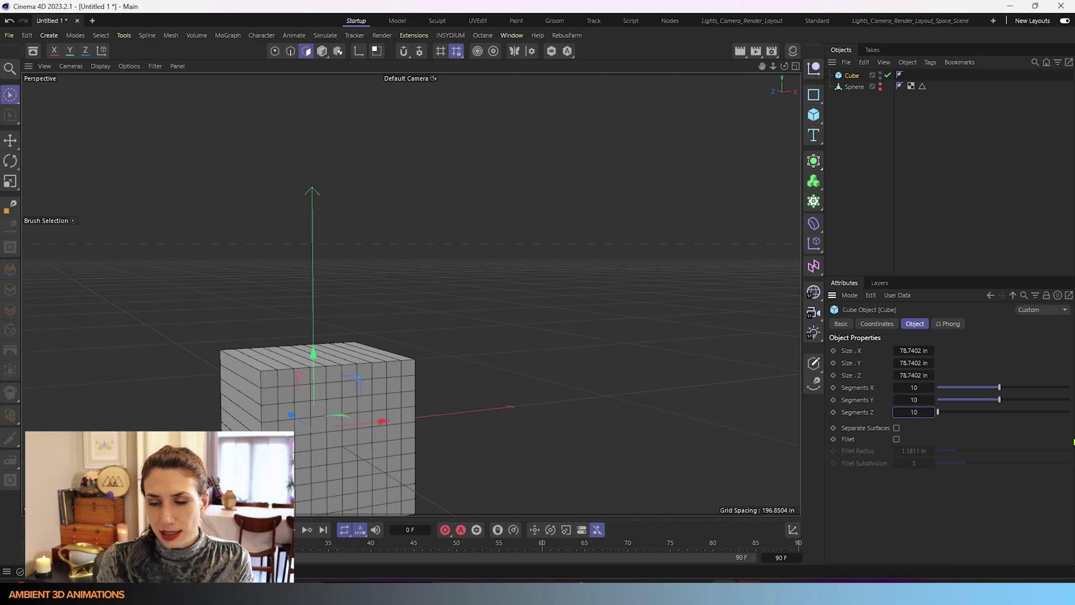
{"action": "key", "text": "Return"}
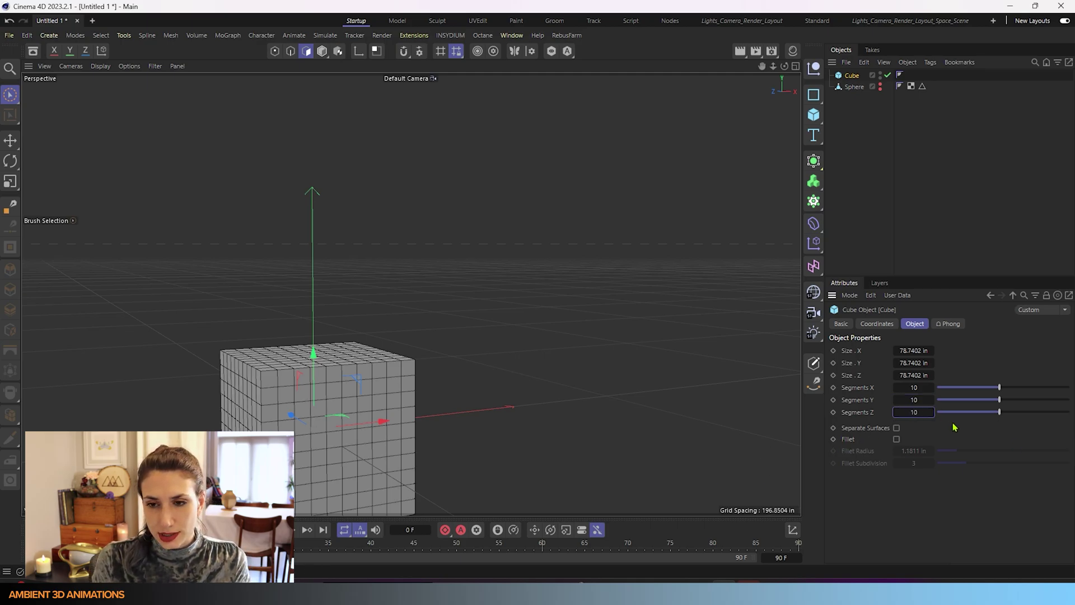
- Convert the cube into an editable polygon mesh
{"action": "scroll", "coordinate": [322, 417], "scroll_direction": "up", "scroll_amount": 1}
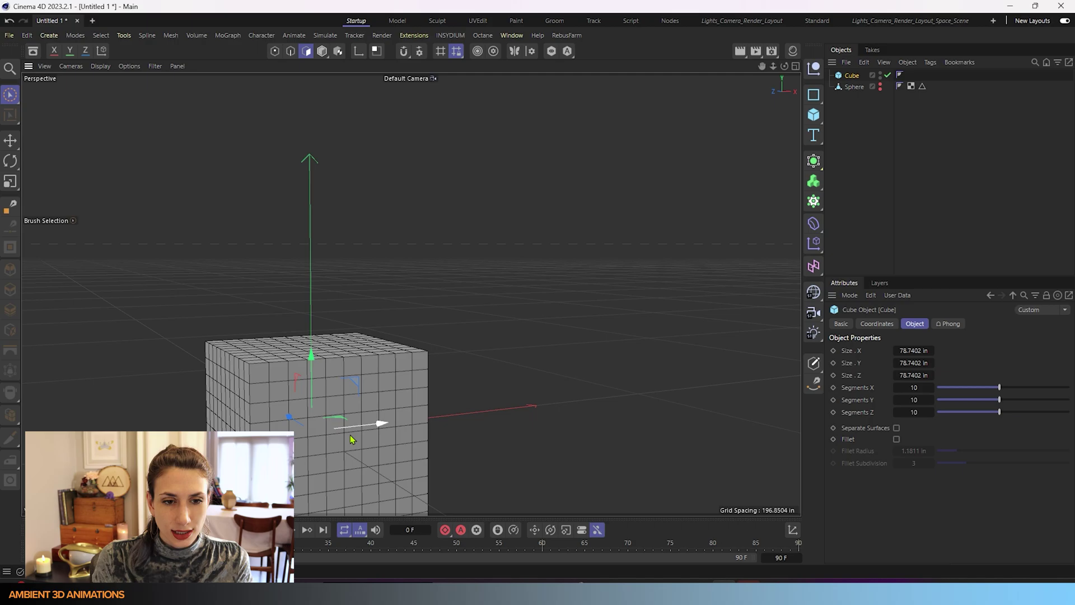
{"action": "middle_click_drag", "start_coordinate": [354, 439], "coordinate": [369, 365]}
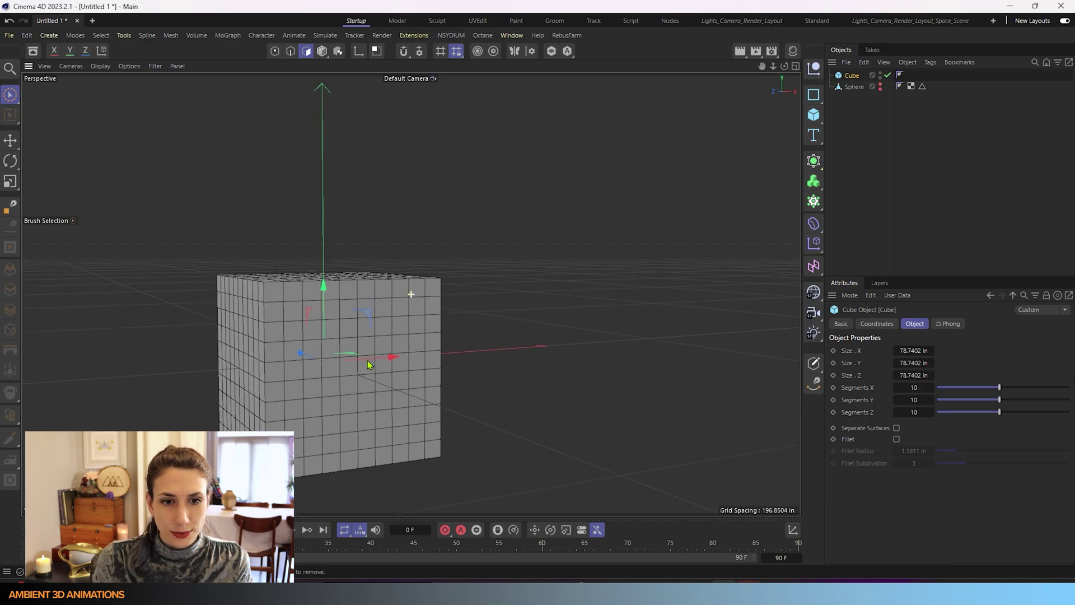
{"action": "left_click", "coordinate": [813, 364]}
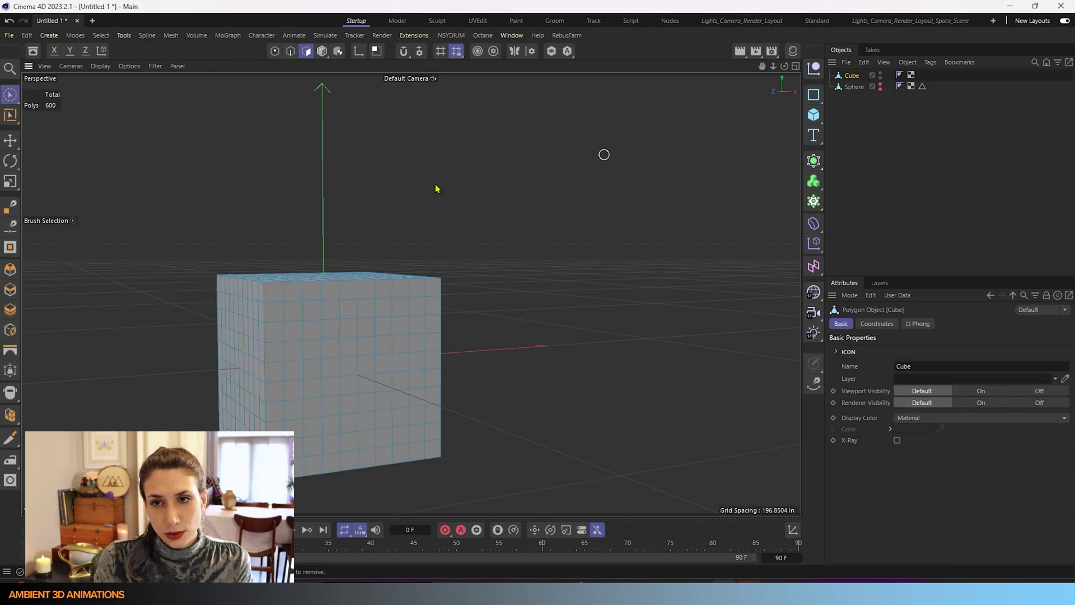
- In Edges mode, brush-select a 32-edge square loop inset on the cube's front face
{"action": "left_click", "coordinate": [292, 52]}
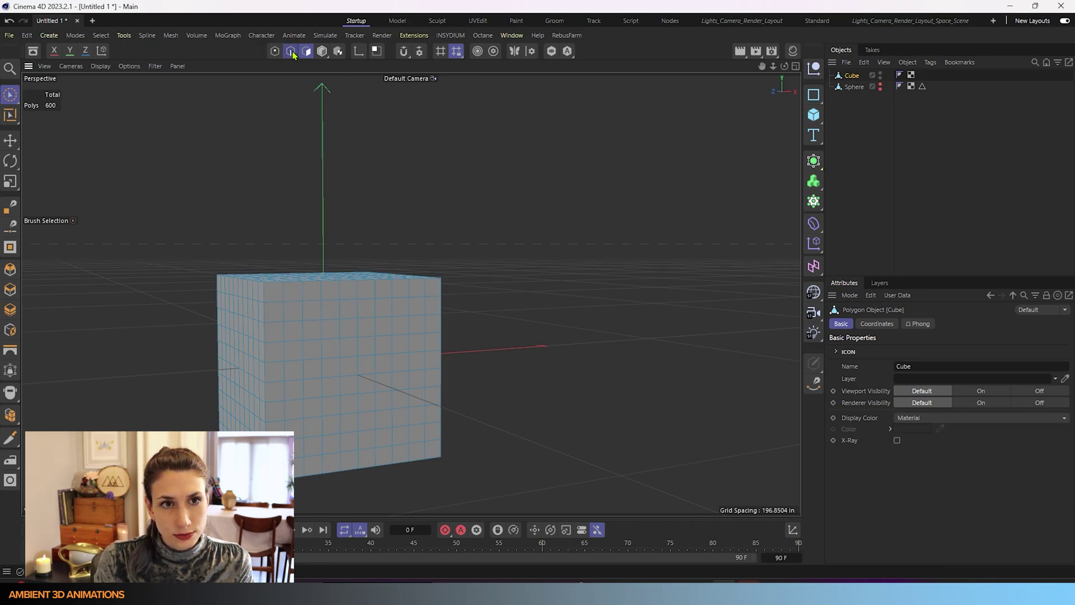
{"action": "left_click", "coordinate": [284, 315]}
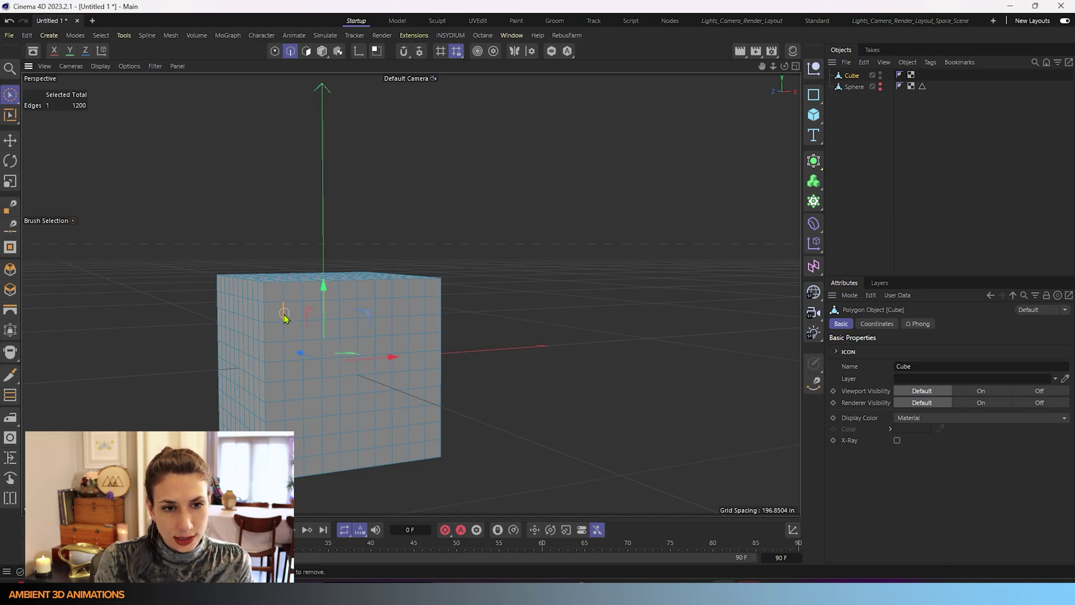
{"action": "mouse_move", "coordinate": [284, 314]}
{"action": "left_mouse_down"}
{"action": "mouse_move", "coordinate": [285, 370]}
{"action": "mouse_move", "coordinate": [287, 340]}
{"action": "left_mouse_up"}
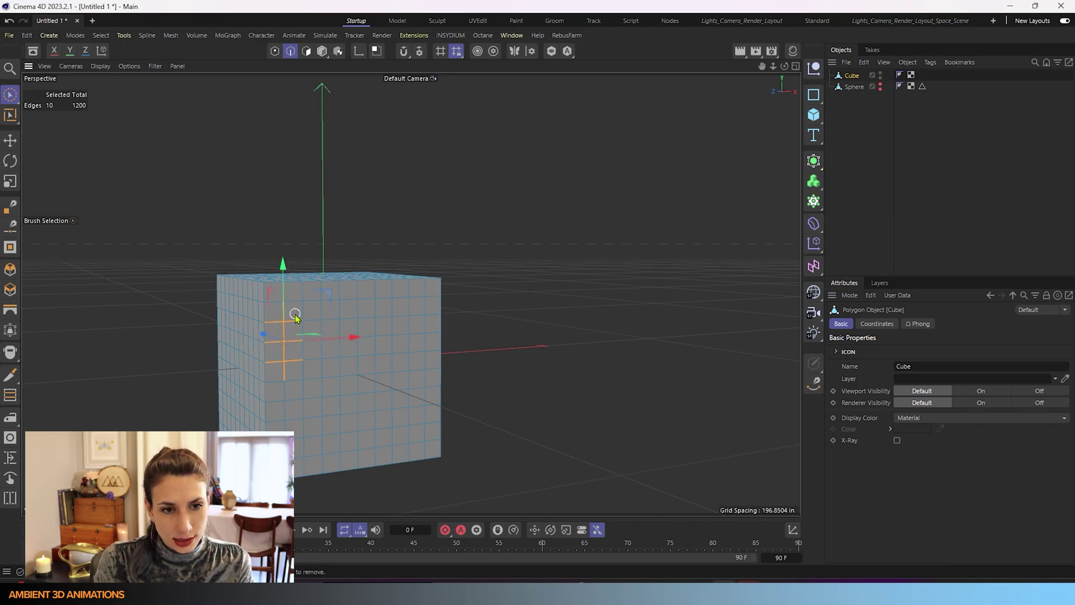
{"action": "left_click_drag", "start_coordinate": [295, 317], "coordinate": [297, 368], "text": "ctrl"}
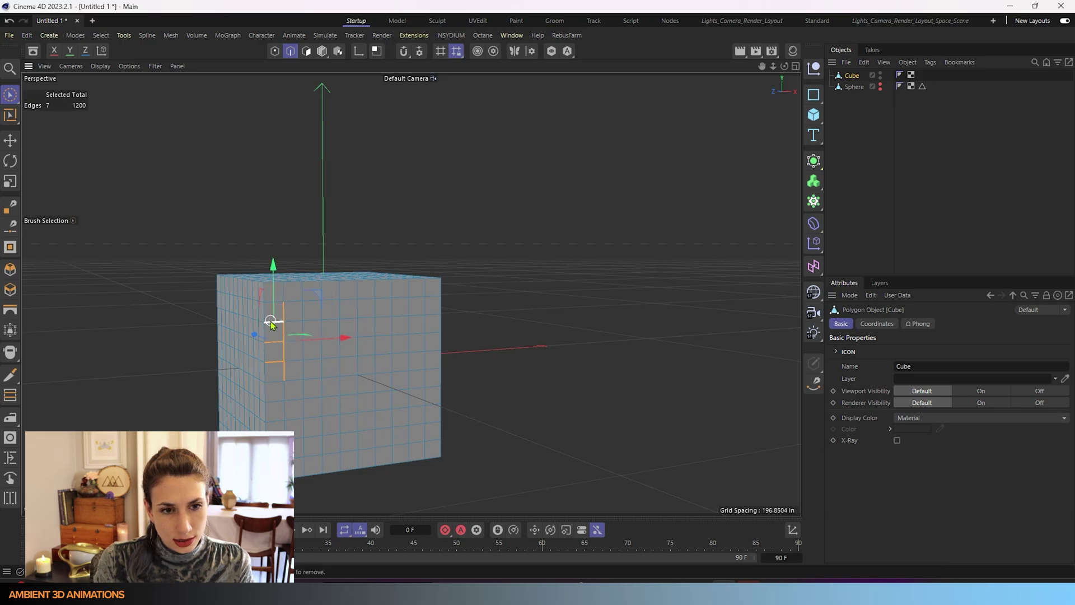
{"action": "left_click_drag", "start_coordinate": [270, 323], "coordinate": [271, 372], "text": "ctrl"}
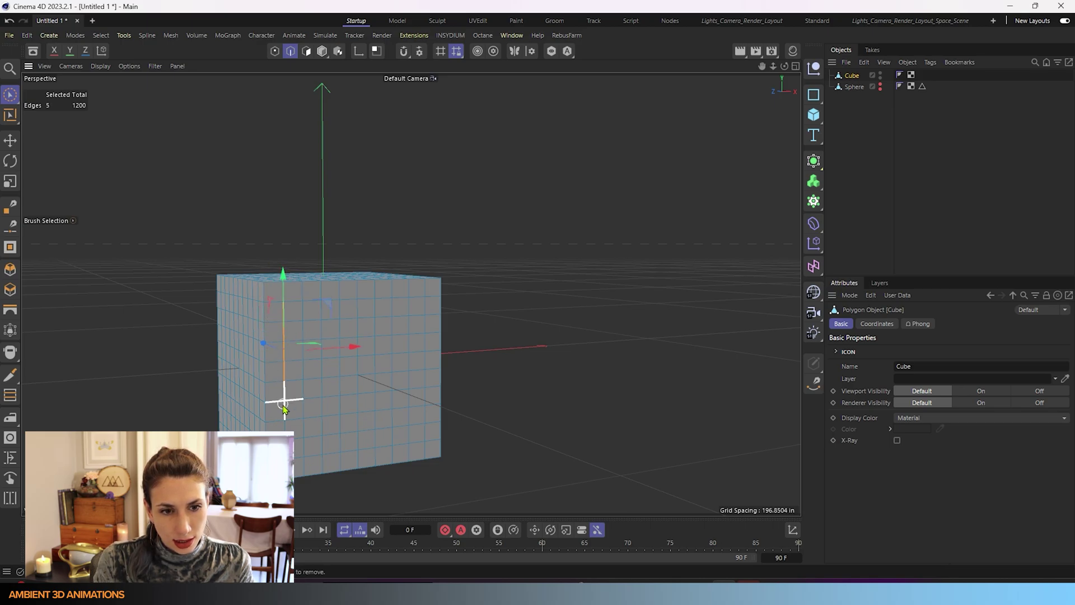
{"action": "mouse_move", "coordinate": [283, 410]}
{"action": "left_mouse_down", "text": "shift"}
{"action": "mouse_move", "coordinate": [284, 465]}
{"action": "mouse_move", "coordinate": [425, 437]}
{"action": "mouse_move", "coordinate": [425, 316]}
{"action": "mouse_move", "coordinate": [400, 288]}
{"action": "mouse_move", "coordinate": [352, 304]}
{"action": "mouse_move", "coordinate": [284, 299]}
{"action": "left_mouse_up", "text": "shift"}
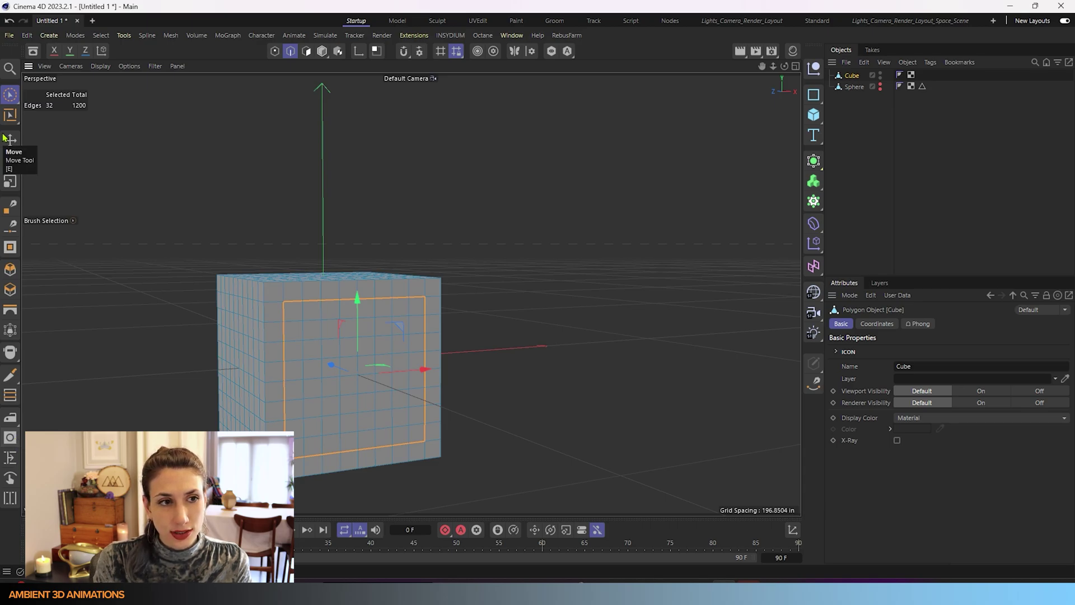
- Fit the square edge loop into a flat, untwisted circle at 94.8% scale
{"action": "left_click", "coordinate": [10, 438]}
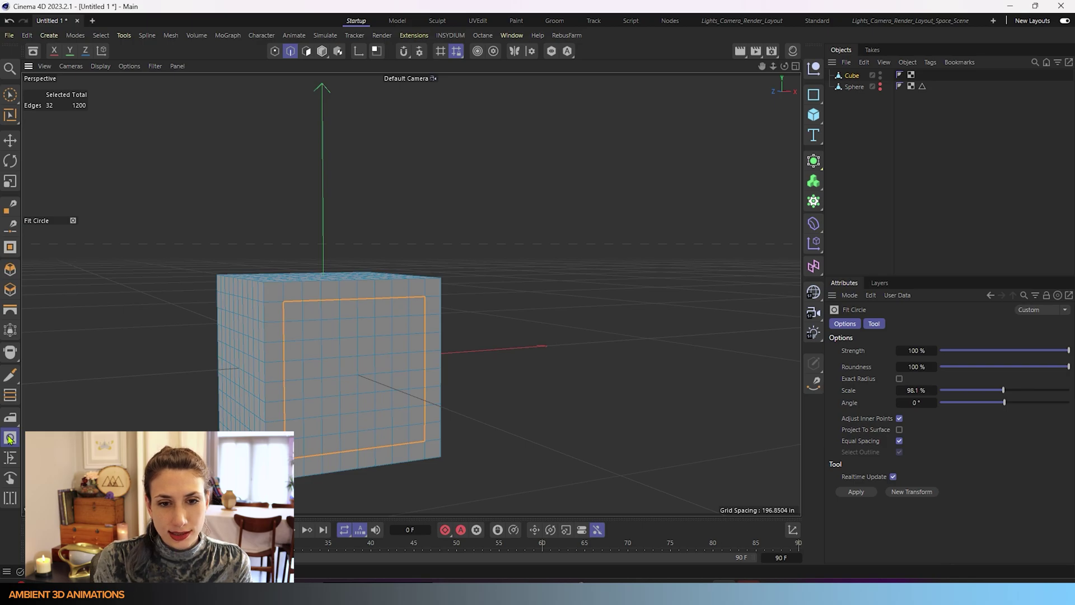
{"action": "left_click", "coordinate": [871, 496]}
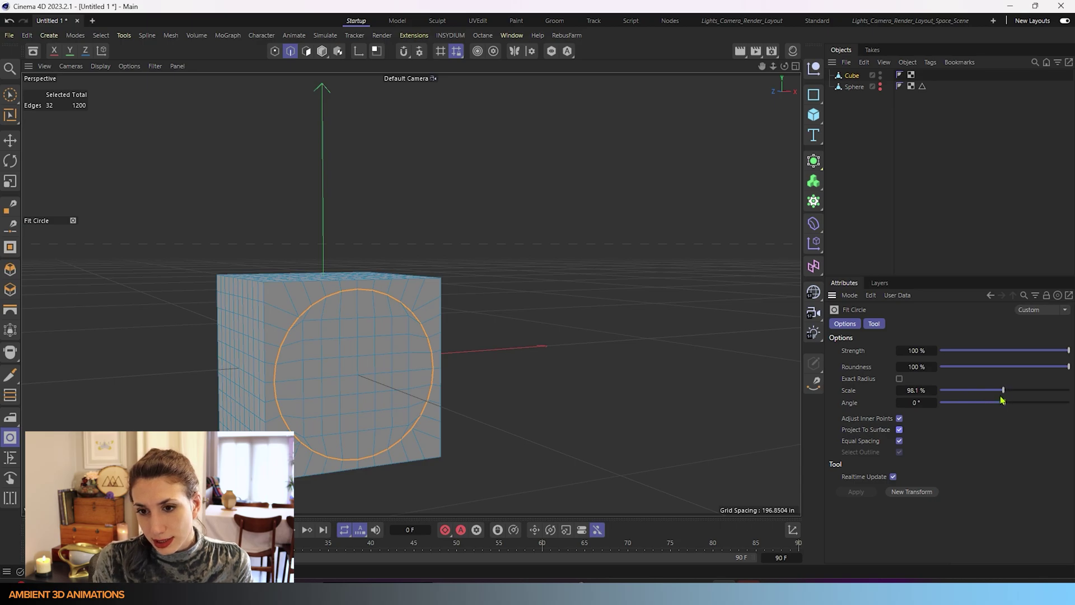
{"action": "mouse_move", "coordinate": [1005, 405]}
{"action": "left_mouse_down"}
{"action": "mouse_move", "coordinate": [1024, 404]}
{"action": "mouse_move", "coordinate": [985, 408]}
{"action": "mouse_move", "coordinate": [1064, 406]}
{"action": "mouse_move", "coordinate": [1006, 408]}
{"action": "left_mouse_up"}
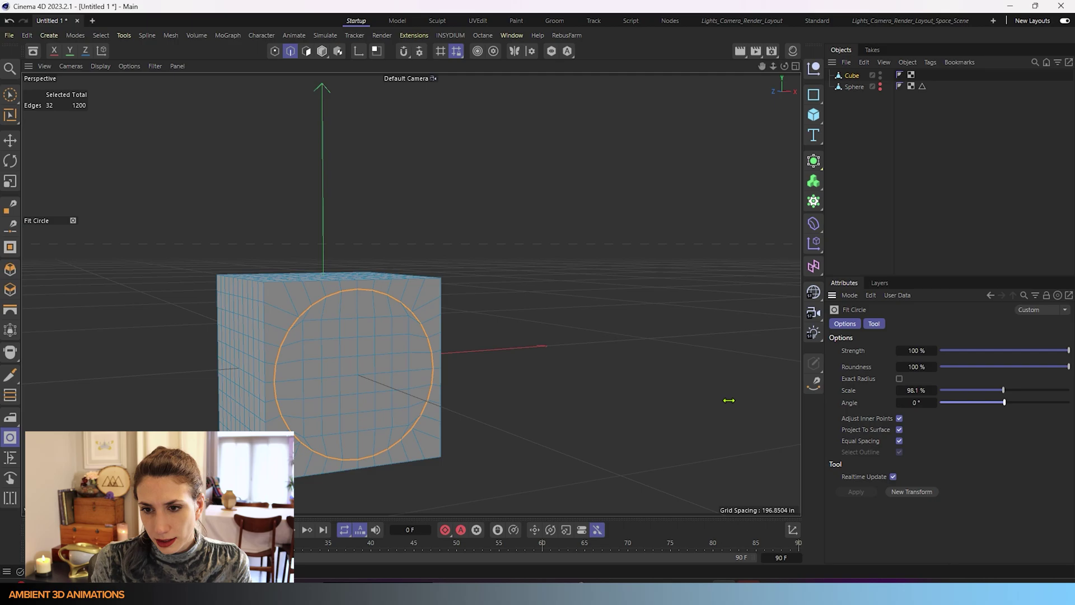
{"action": "mouse_move", "coordinate": [1005, 407]}
{"action": "left_mouse_down"}
{"action": "mouse_move", "coordinate": [979, 407]}
{"action": "mouse_move", "coordinate": [1024, 407]}
{"action": "mouse_move", "coordinate": [1011, 403]}
{"action": "left_mouse_up"}
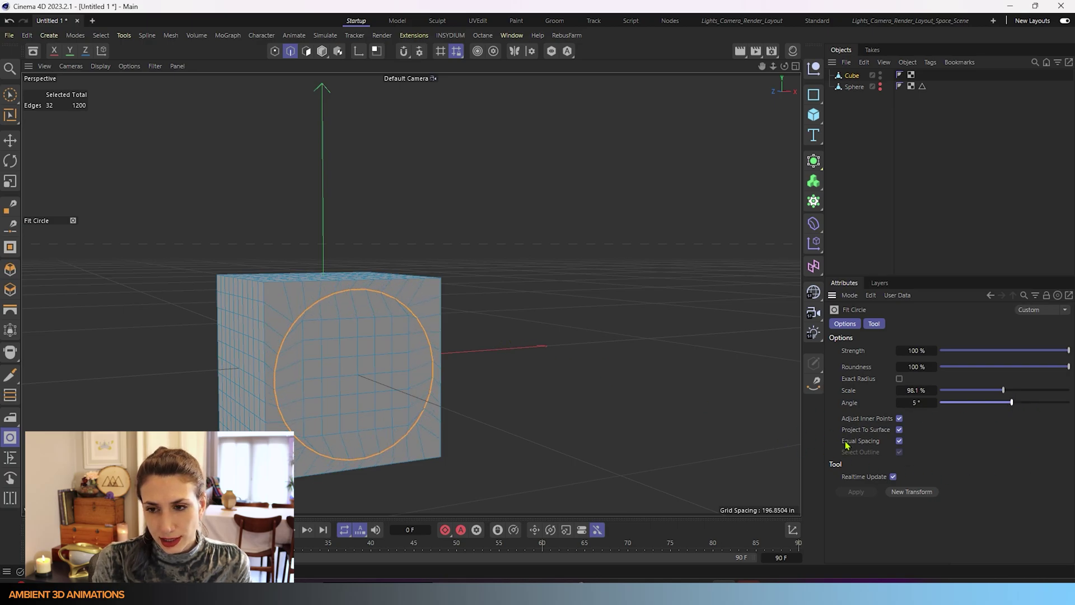
{"action": "left_click", "coordinate": [900, 441]}
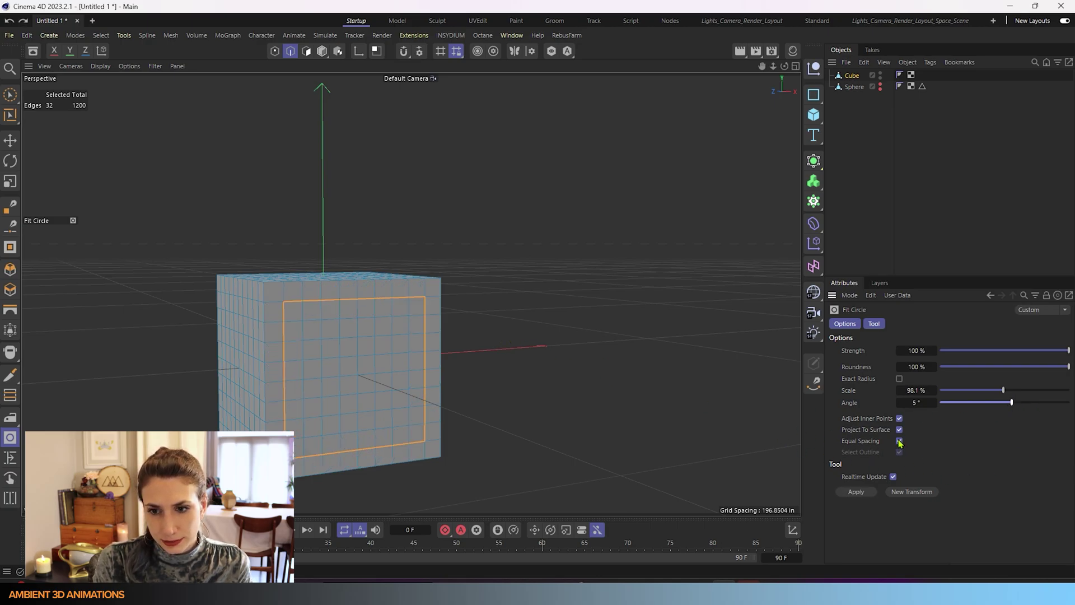
{"action": "key", "text": "ctrl+z"}
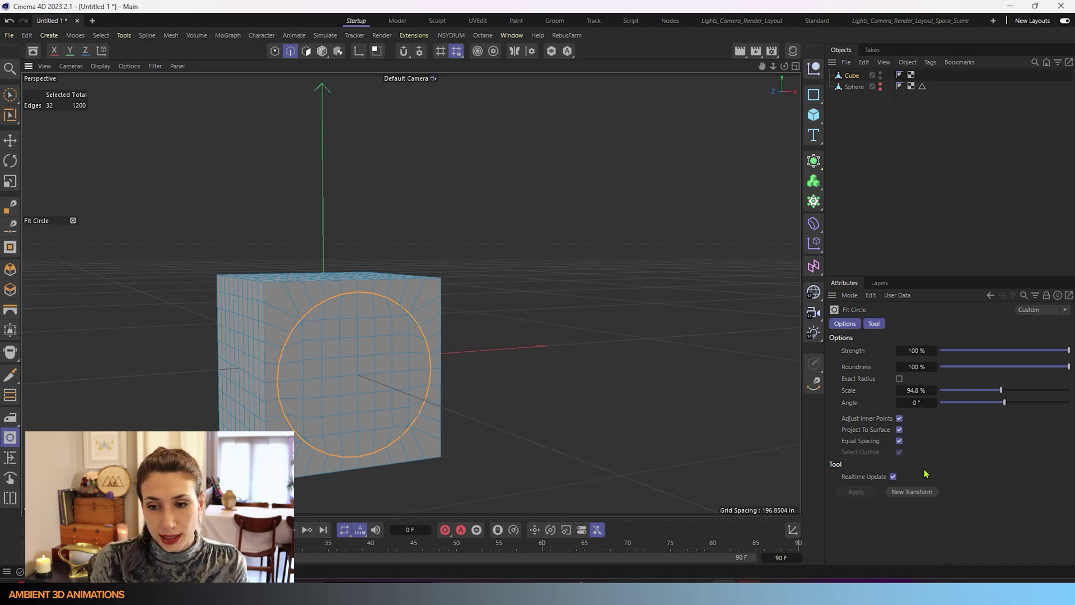
{"action": "left_click", "coordinate": [14, 98]}
{"action": "mouse_move", "coordinate": [372, 439]}
{"action": "left_mouse_down", "text": "alt"}
{"action": "mouse_move", "coordinate": [290, 413]}
{"action": "mouse_move", "coordinate": [232, 412]}
{"action": "mouse_move", "coordinate": [358, 414]}
{"action": "left_mouse_up", "text": "alt"}
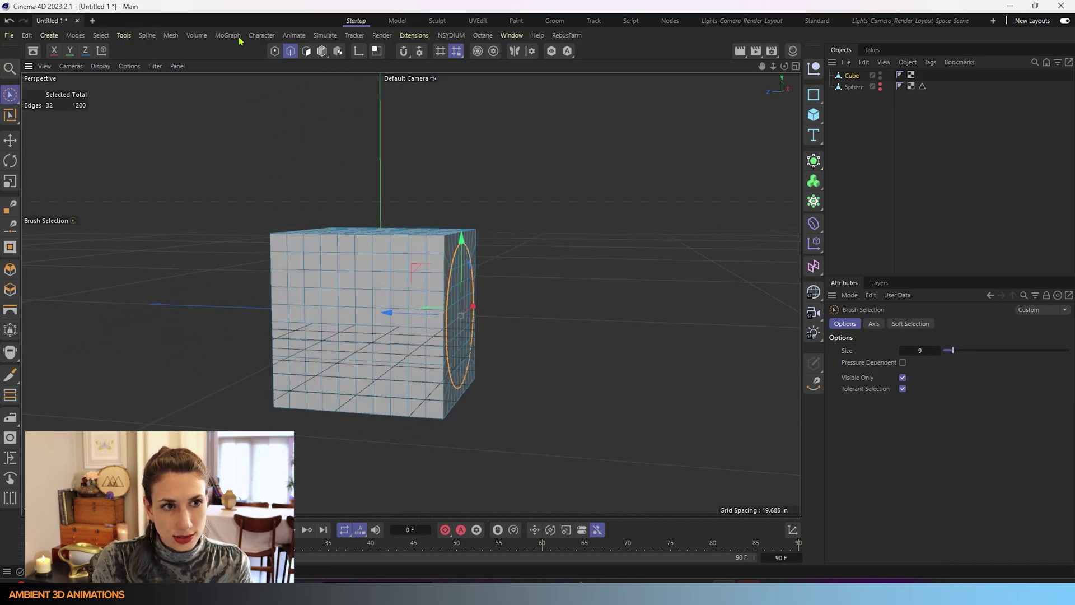
- In Points mode, rectangle-select the cube's 81 front-face points with Visible Only enabled
{"action": "left_click", "coordinate": [275, 52]}
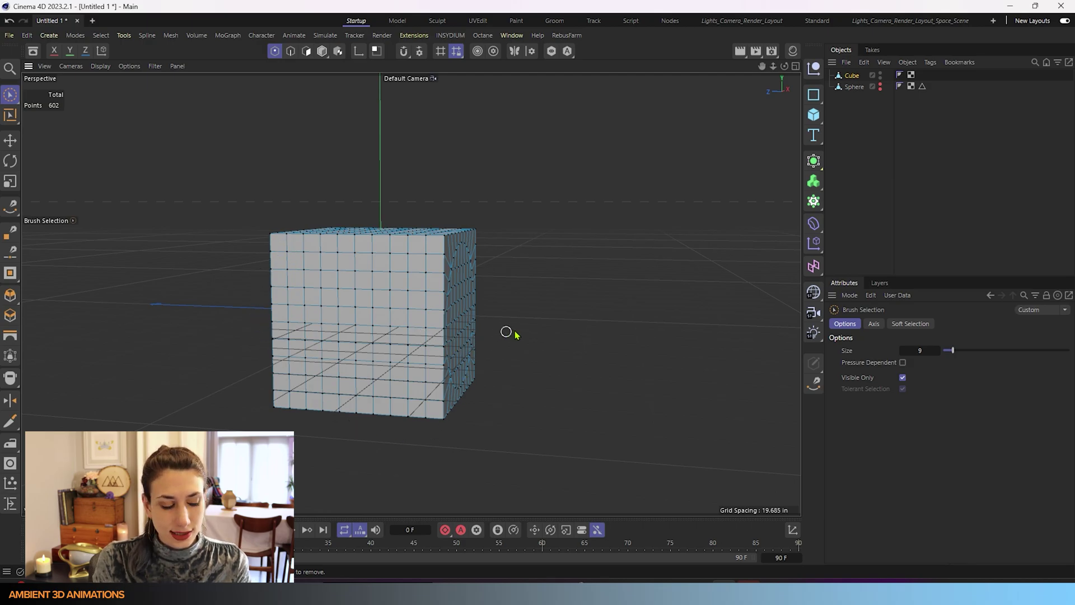
{"action": "left_click_drag", "start_coordinate": [604, 321], "coordinate": [631, 318], "text": "alt"}
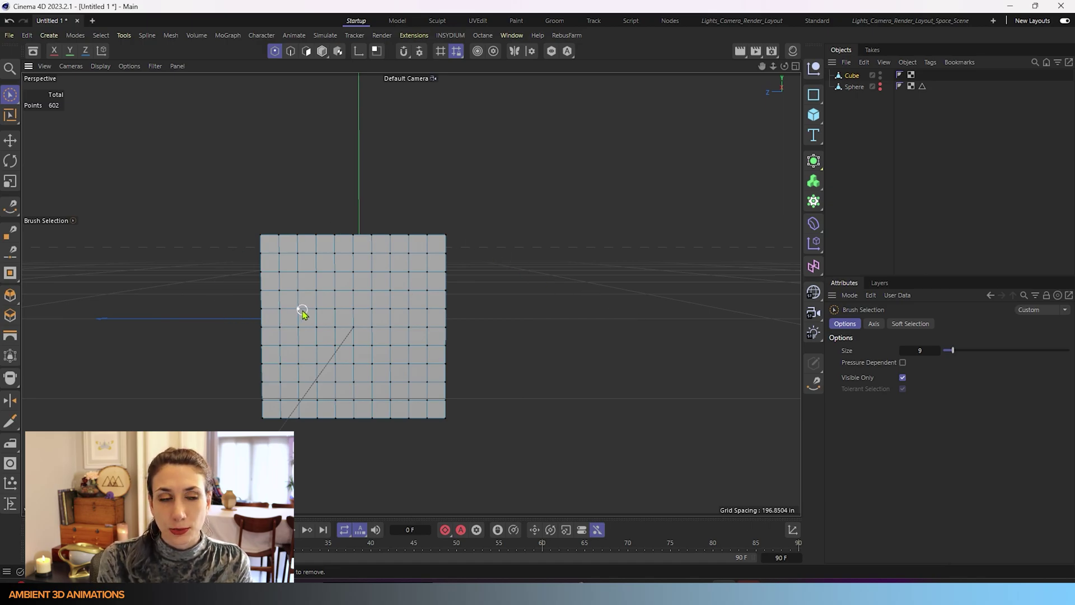
{"action": "left_click", "coordinate": [10, 95]}
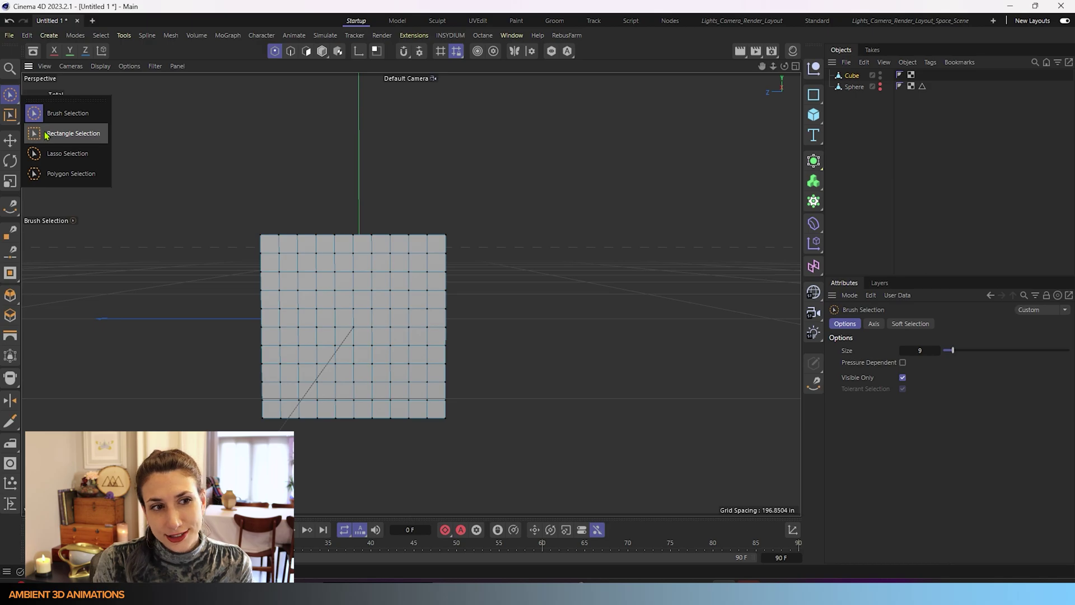
{"action": "left_click", "coordinate": [45, 134]}
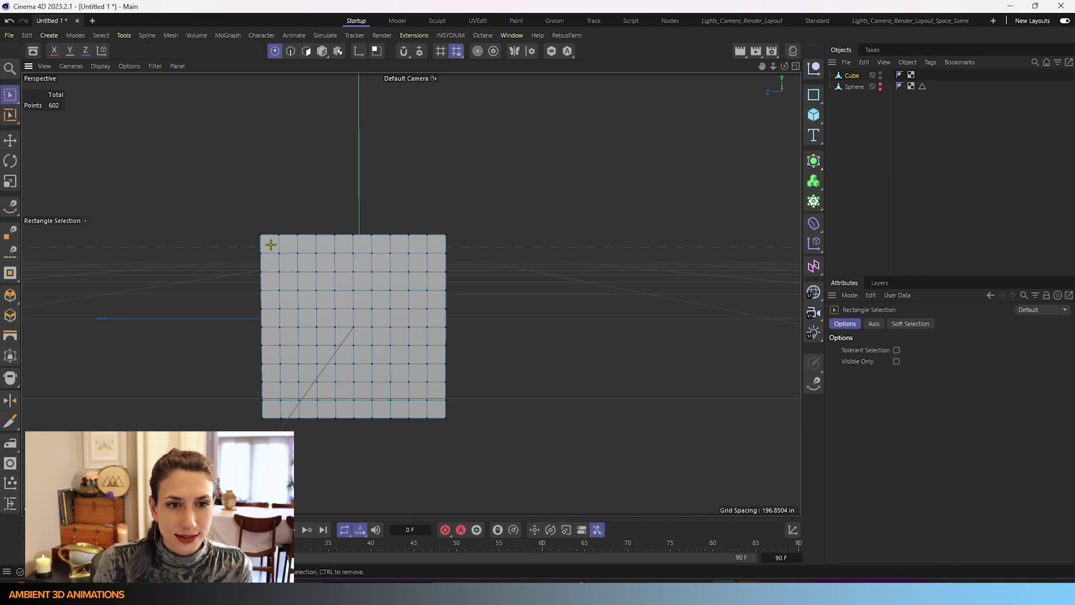
{"action": "left_click_drag", "start_coordinate": [271, 244], "coordinate": [432, 407]}
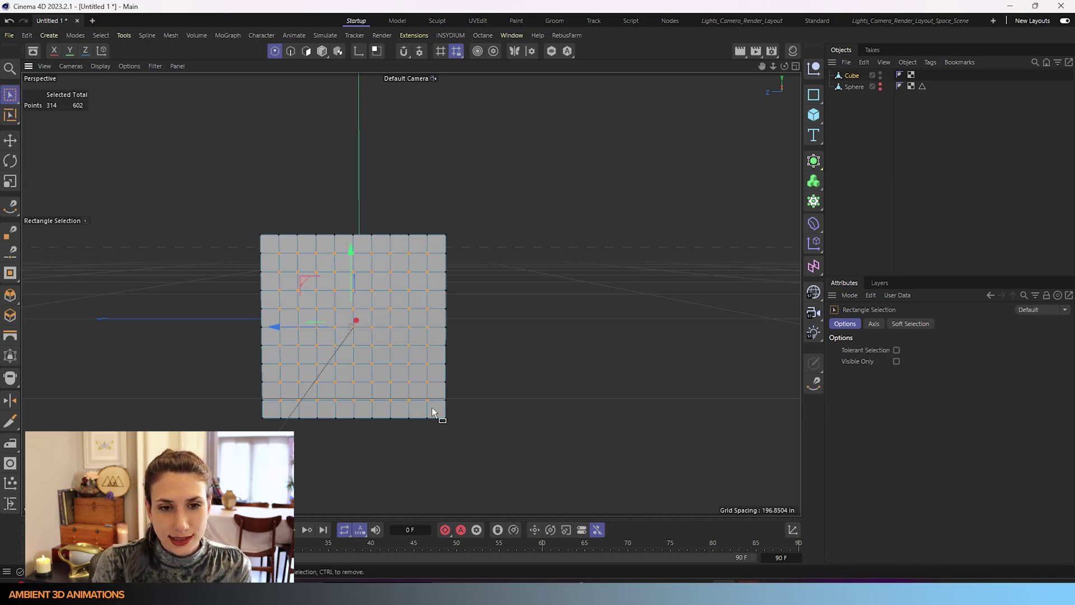
{"action": "left_click", "coordinate": [897, 361]}
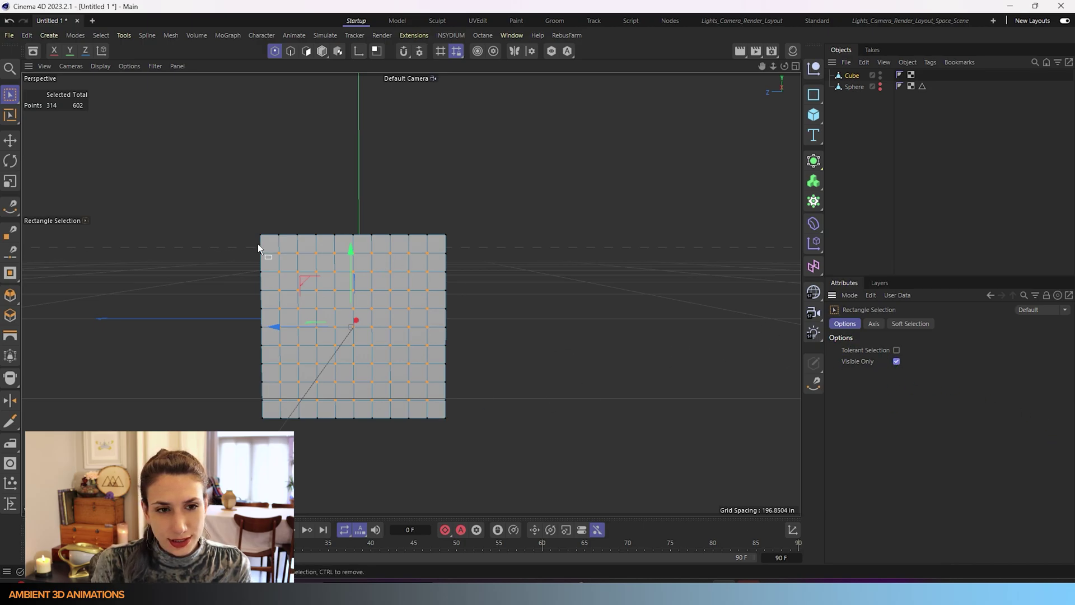
{"action": "left_click_drag", "start_coordinate": [269, 244], "coordinate": [440, 411]}
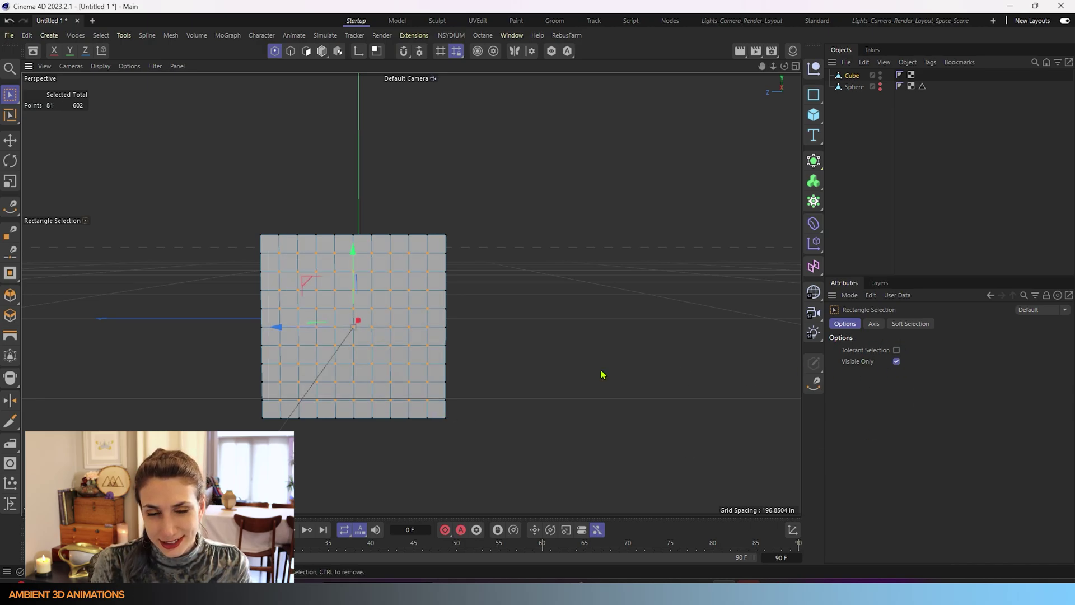
{"action": "left_click", "coordinate": [537, 362]}
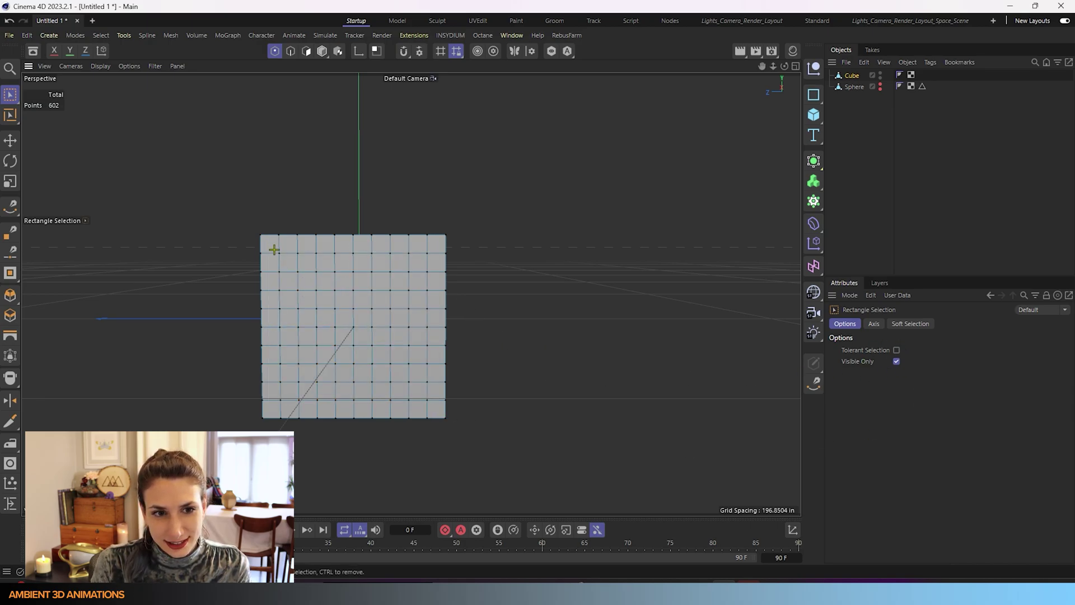
{"action": "left_click_drag", "start_coordinate": [269, 242], "coordinate": [436, 410]}
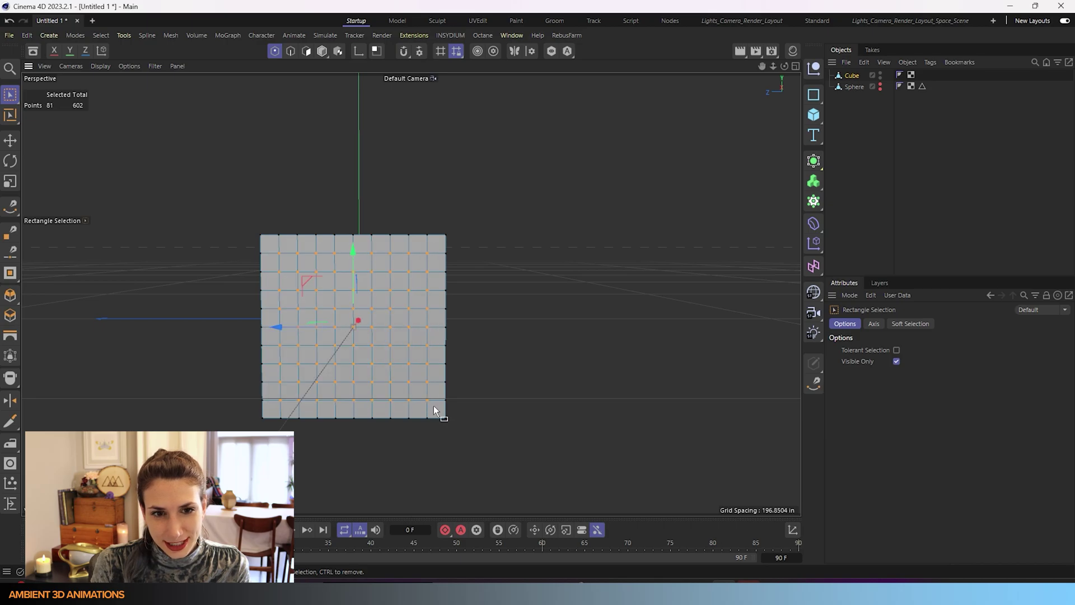
{"action": "mouse_move", "coordinate": [472, 325]}
{"action": "left_mouse_down", "text": "alt"}
{"action": "mouse_move", "coordinate": [211, 337]}
{"action": "mouse_move", "coordinate": [152, 328]}
{"action": "mouse_move", "coordinate": [462, 322]}
{"action": "mouse_move", "coordinate": [466, 331]}
{"action": "left_mouse_up", "text": "alt"}
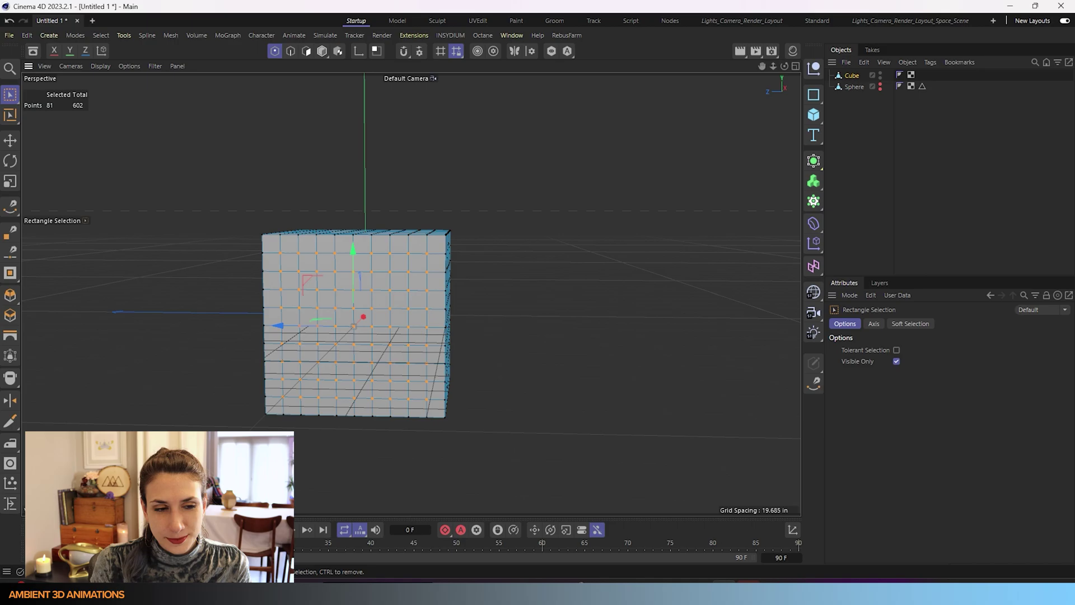
- Fit the selected front-face points into a circle at 82.1% scale, giving a 32-edge circular outline
{"action": "left_click", "coordinate": [10, 464]}
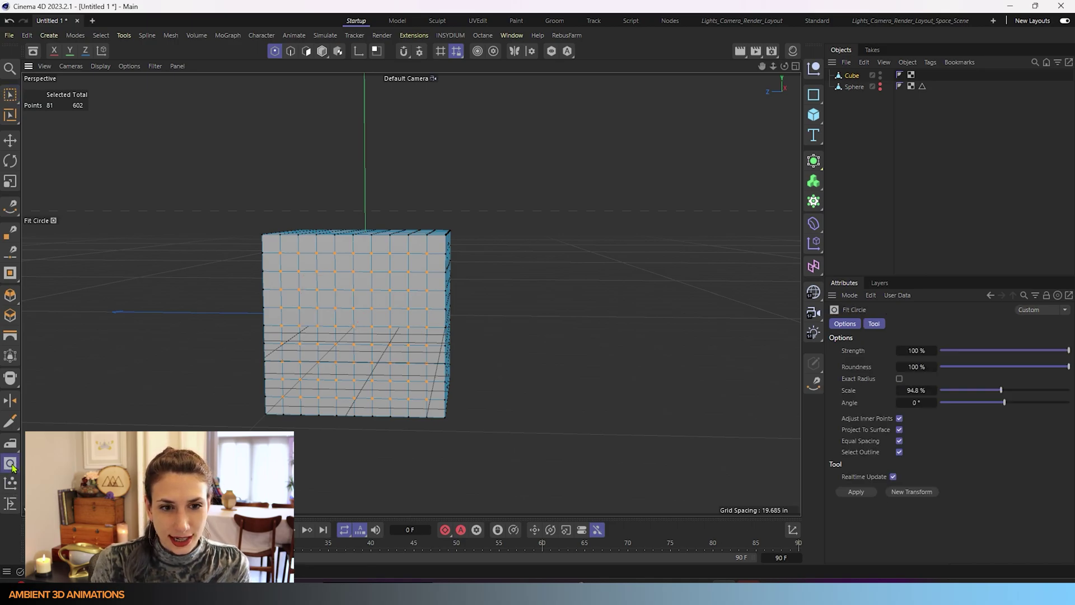
{"action": "left_click_drag", "start_coordinate": [578, 240], "coordinate": [397, 321]}
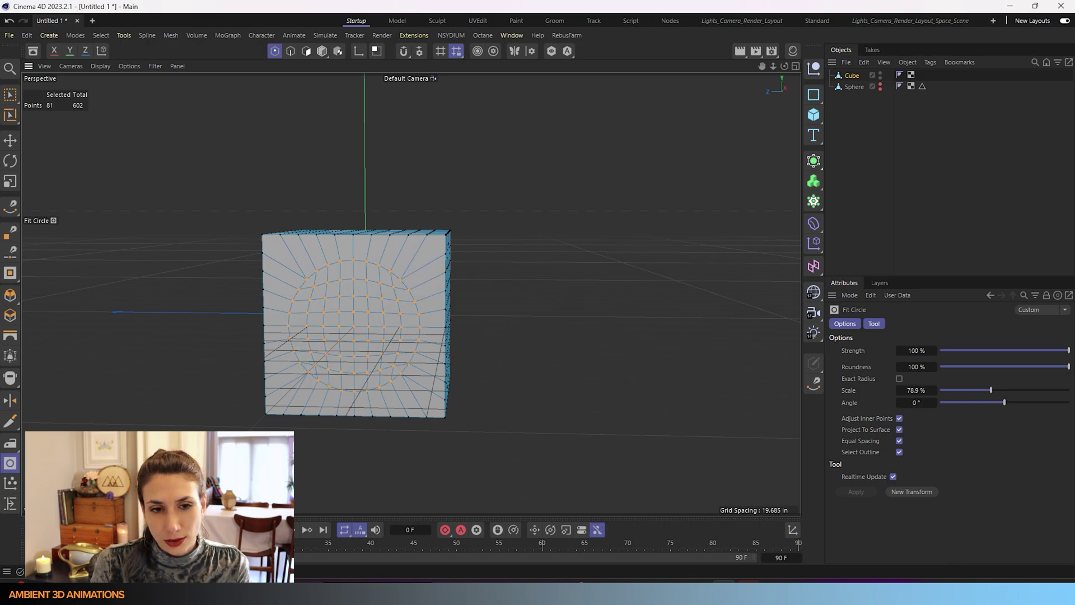
{"action": "left_click_drag", "start_coordinate": [401, 316], "coordinate": [397, 322]}
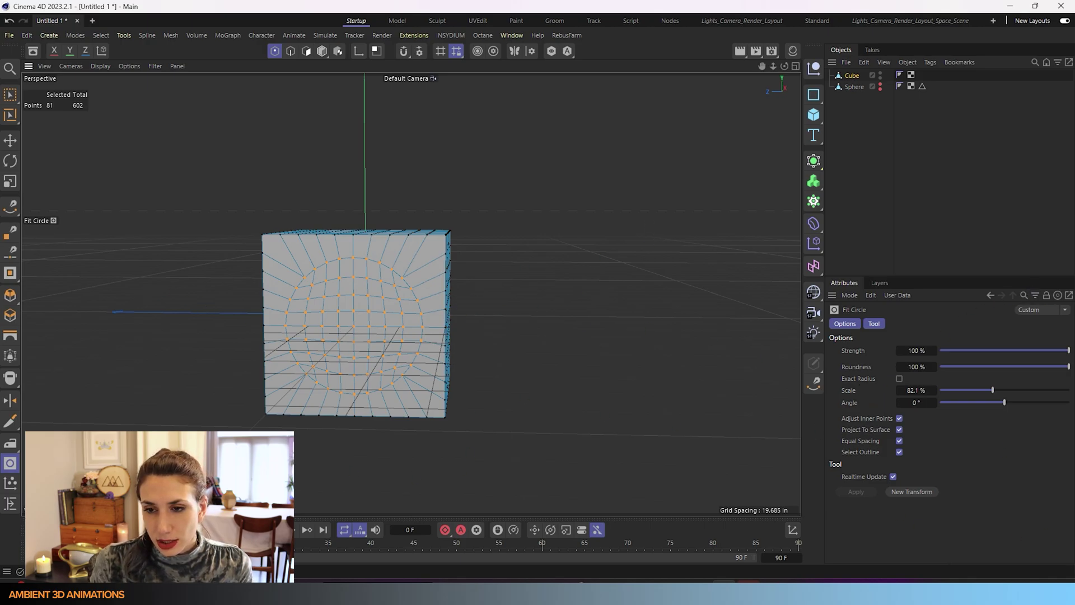
{"action": "mouse_move", "coordinate": [490, 372]}
{"action": "left_mouse_down", "text": "alt"}
{"action": "mouse_move", "coordinate": [581, 334]}
{"action": "mouse_move", "coordinate": [605, 364]}
{"action": "mouse_move", "coordinate": [543, 401]}
{"action": "mouse_move", "coordinate": [547, 342]}
{"action": "mouse_move", "coordinate": [556, 368]}
{"action": "left_mouse_up", "text": "alt"}
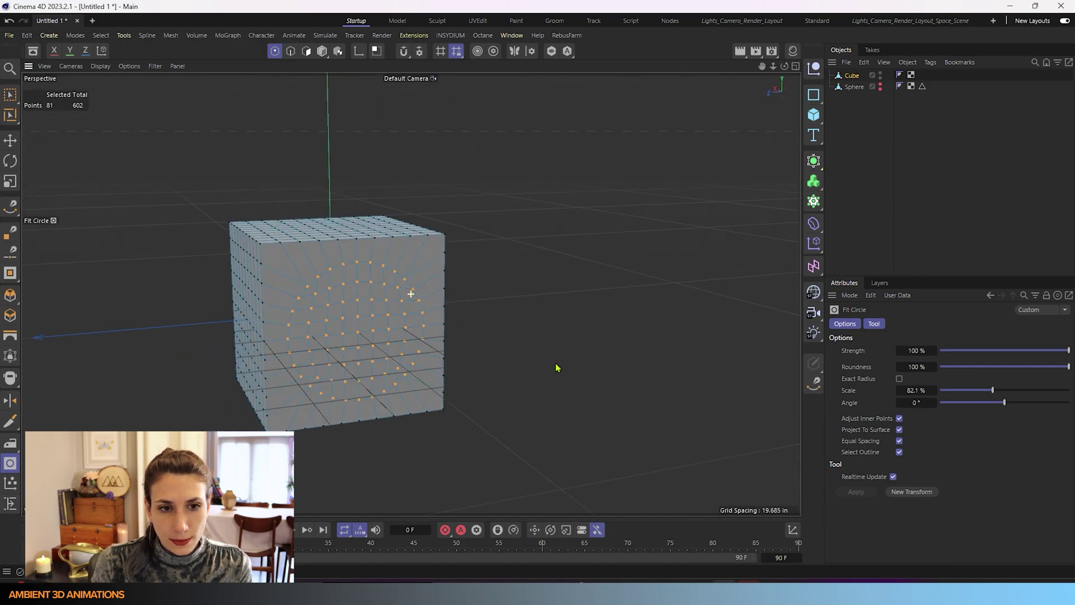
{"action": "left_click_drag", "start_coordinate": [10, 94], "coordinate": [43, 122]}
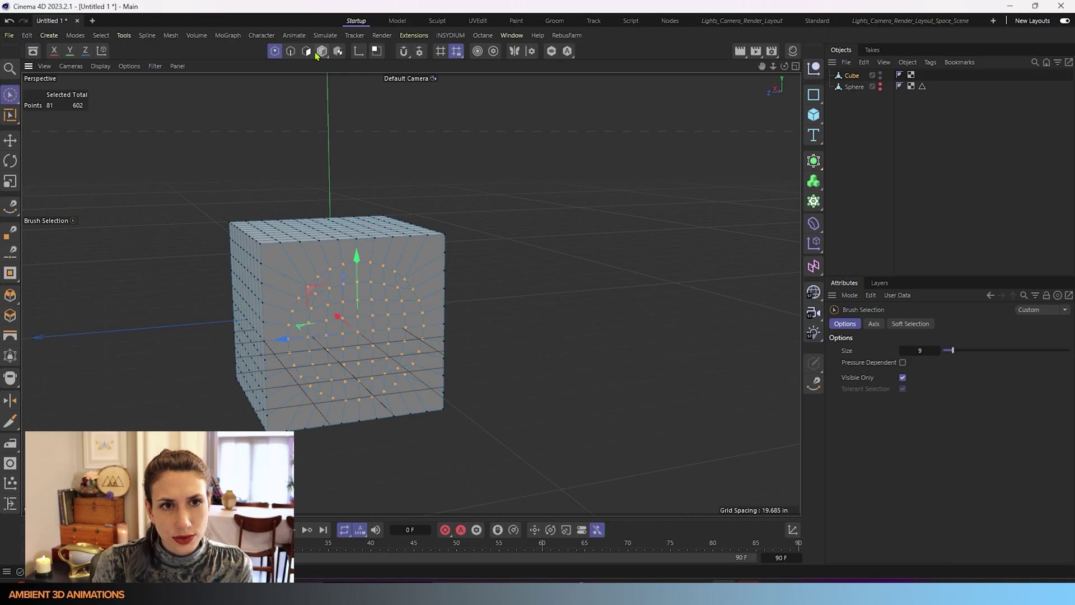
{"action": "left_click", "coordinate": [292, 53]}
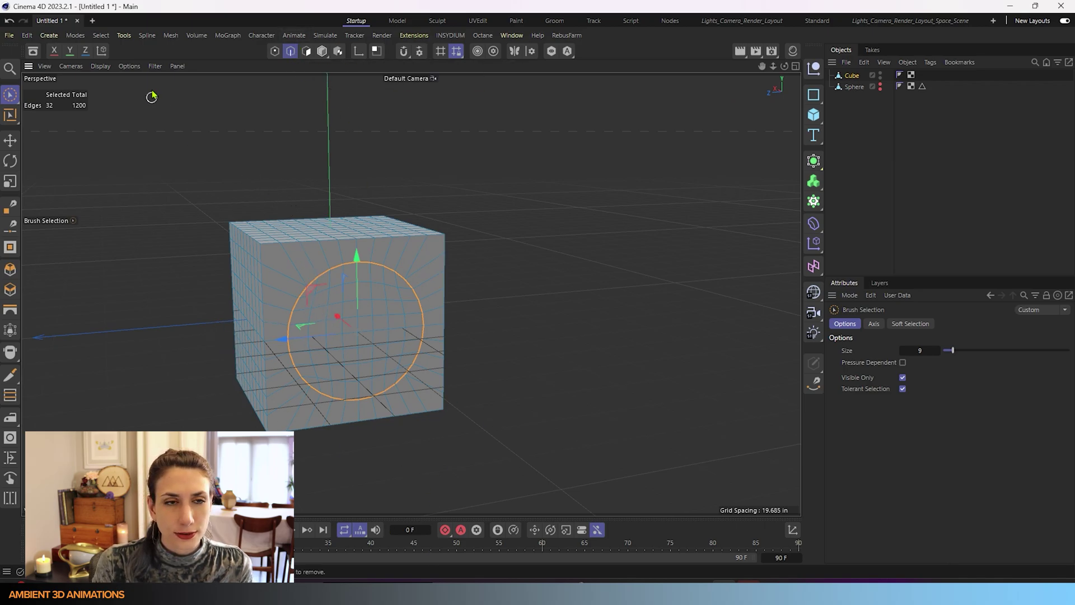
- Brush-select a square ring of 28 polygons on the cube's front face
{"action": "left_click", "coordinate": [306, 54]}
{"action": "mouse_move", "coordinate": [300, 407]}
{"action": "left_mouse_down", "text": "alt"}
{"action": "mouse_move", "coordinate": [204, 348]}
{"action": "mouse_move", "coordinate": [334, 352]}
{"action": "left_mouse_up", "text": "alt"}
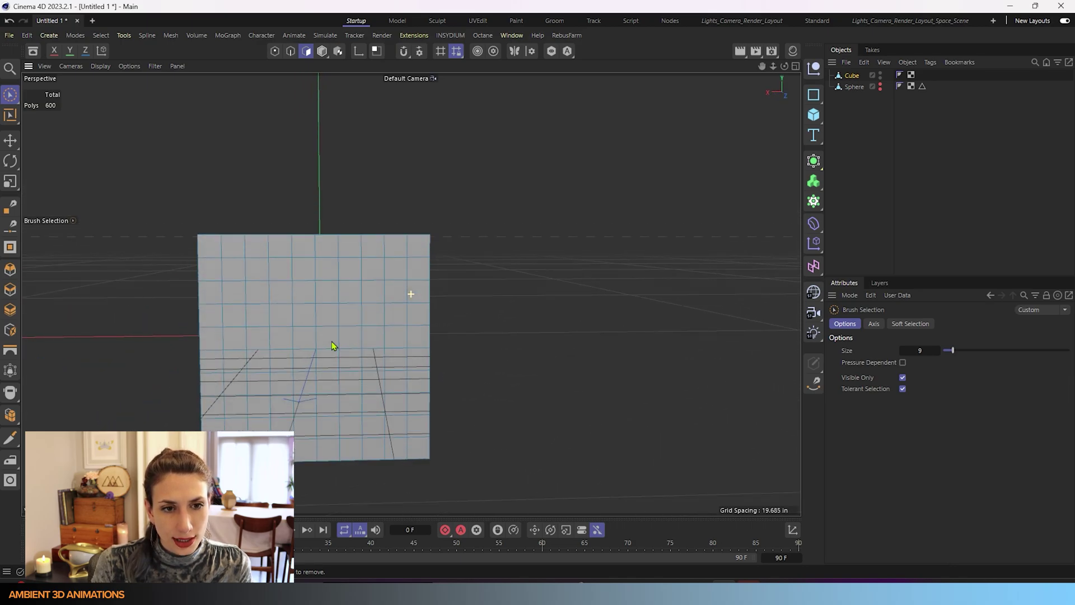
{"action": "mouse_move", "coordinate": [259, 265]}
{"action": "left_mouse_down"}
{"action": "mouse_move", "coordinate": [244, 267]}
{"action": "mouse_move", "coordinate": [396, 268]}
{"action": "mouse_move", "coordinate": [395, 425]}
{"action": "mouse_move", "coordinate": [246, 427]}
{"action": "mouse_move", "coordinate": [233, 399]}
{"action": "mouse_move", "coordinate": [234, 295]}
{"action": "left_mouse_up"}
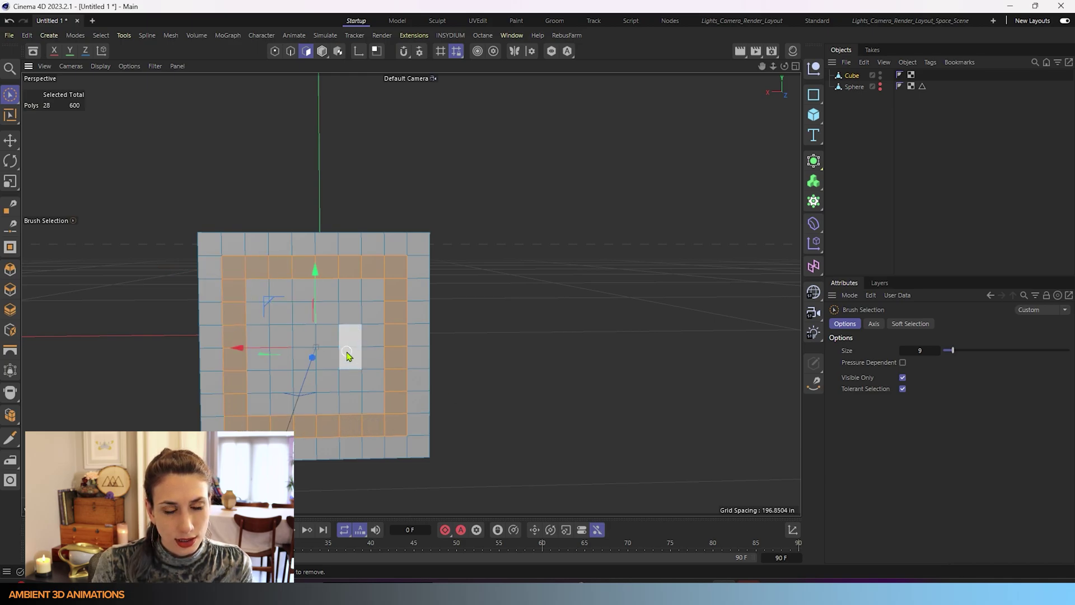
- Round the 28-polygon ring into a circular band at 92.2% scale
{"action": "left_click", "coordinate": [10, 480]}
{"action": "left_click_drag", "start_coordinate": [609, 311], "coordinate": [628, 312]}
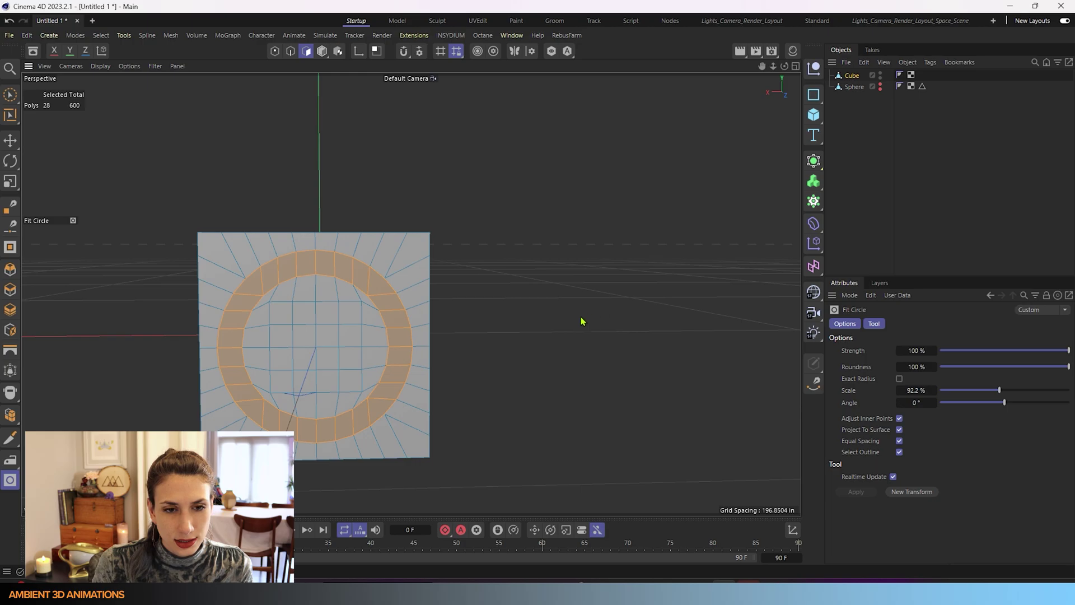
{"action": "left_click_drag", "start_coordinate": [368, 189], "coordinate": [454, 200], "text": "alt"}
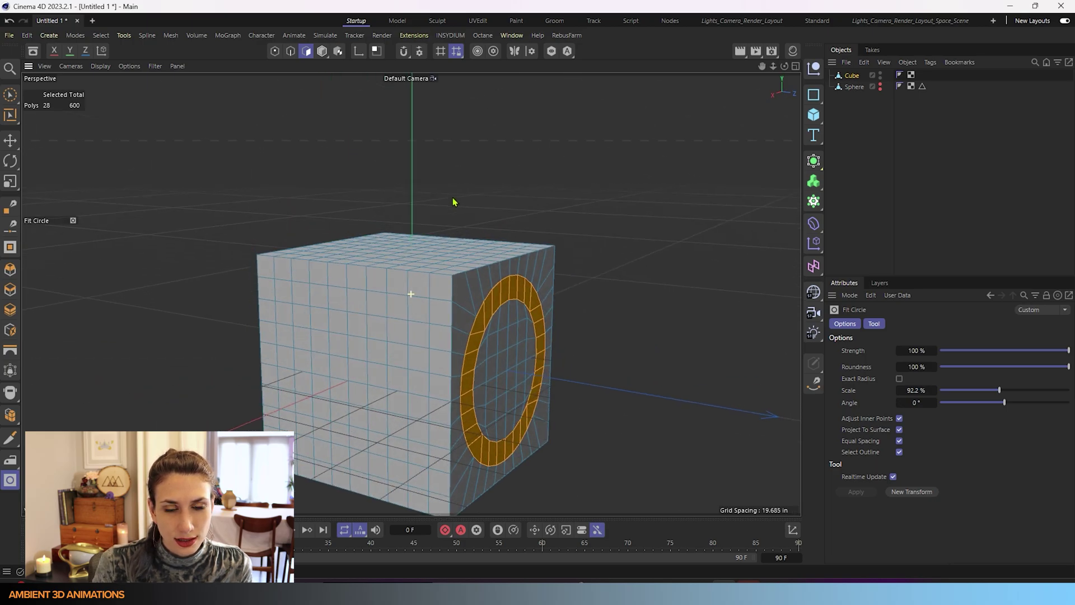
- Extrude the circular polygon ring outward into a long tube, bringing the mesh to 656 polygons
{"action": "left_click", "coordinate": [10, 94]}
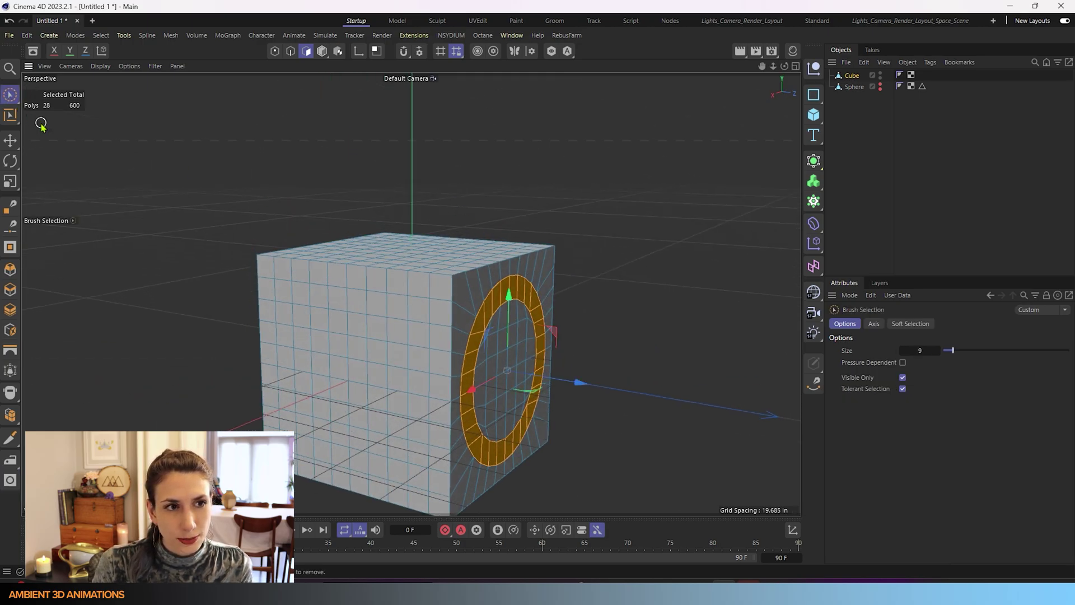
{"action": "left_click_drag", "start_coordinate": [587, 385], "coordinate": [668, 384], "text": "ctrl"}
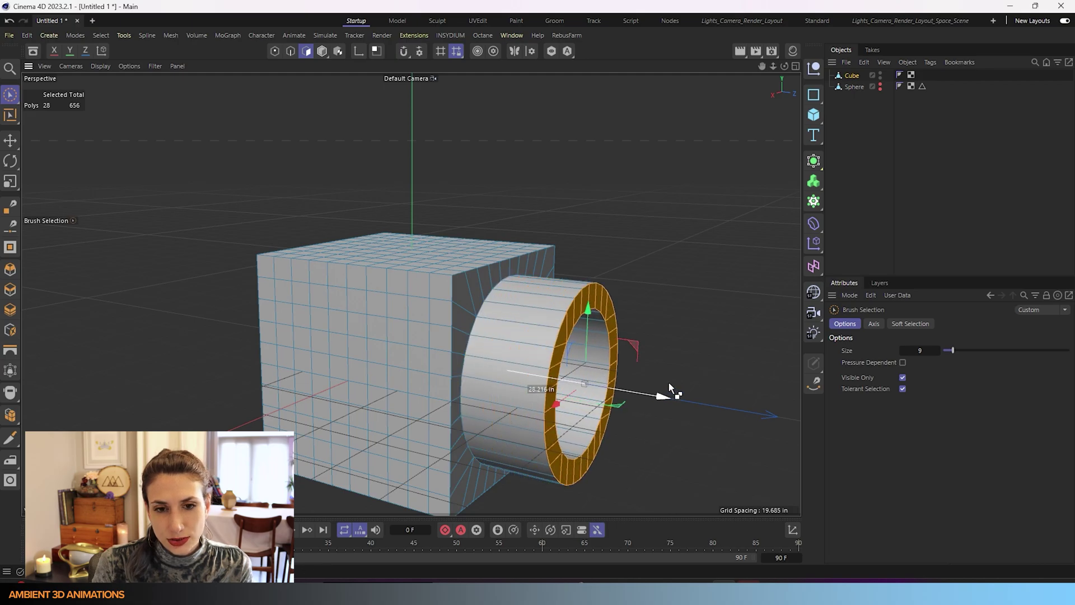
{"action": "left_click_drag", "start_coordinate": [664, 394], "coordinate": [798, 351], "text": "alt"}
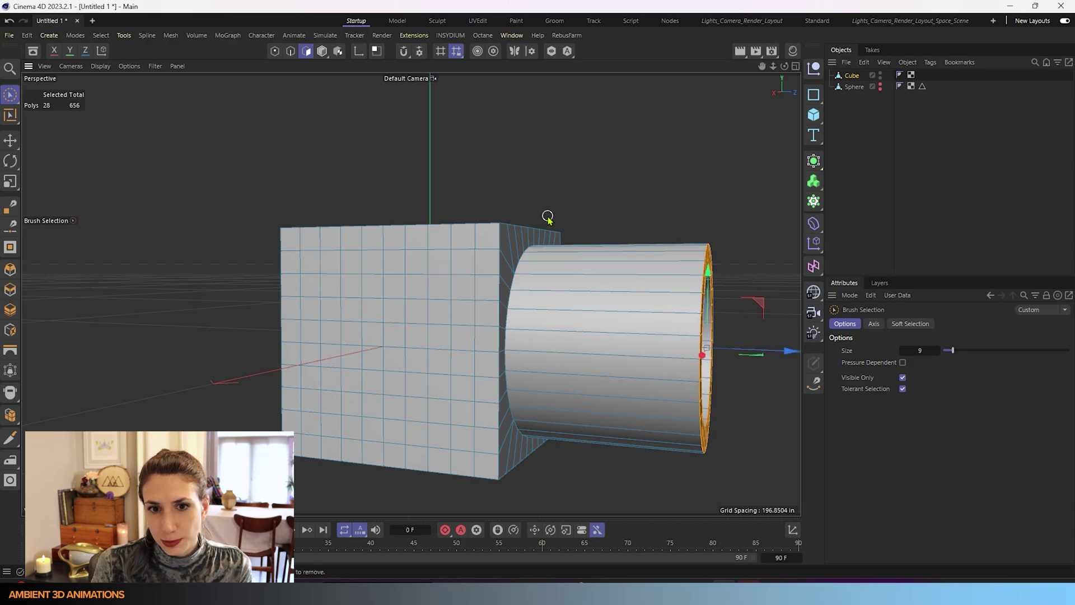
- Inspect the tube's ring end up close, then clear the polygon selection
{"action": "left_click_drag", "start_coordinate": [552, 336], "coordinate": [365, 333], "text": "alt"}
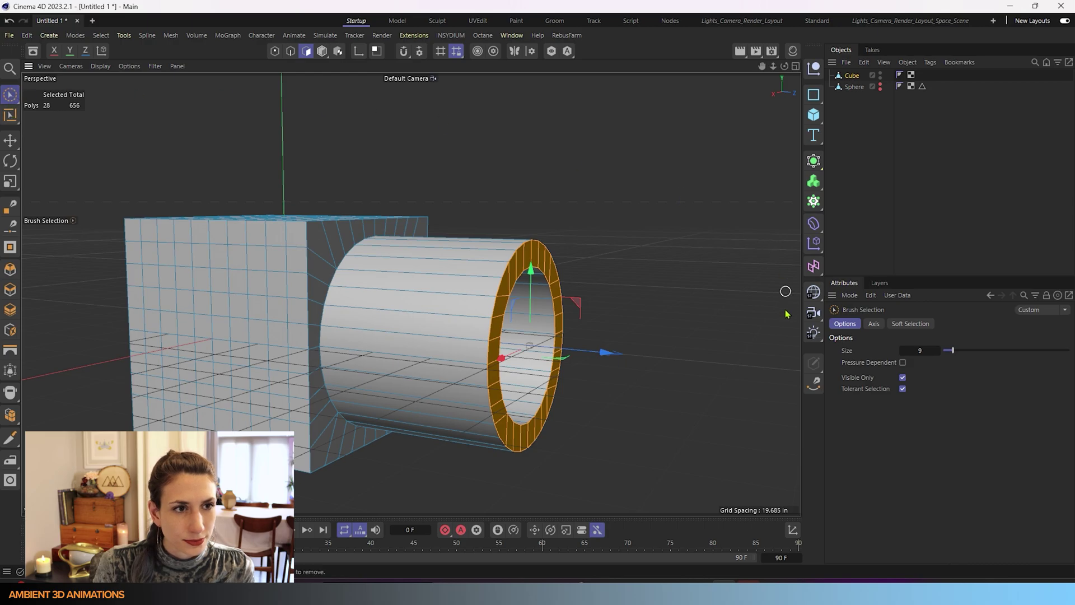
{"action": "left_click", "coordinate": [604, 451]}
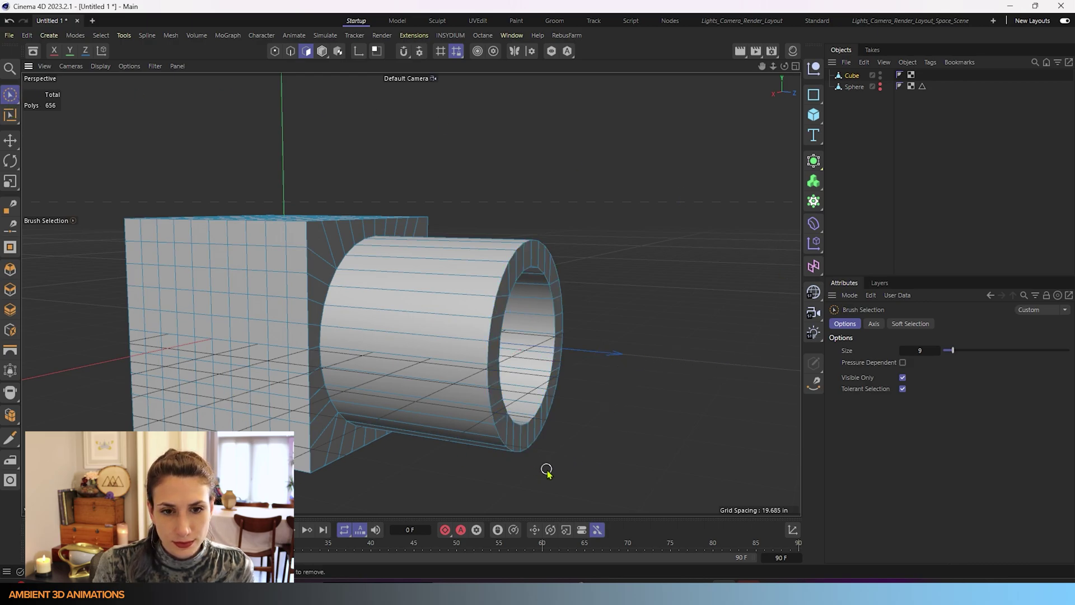
{"action": "left_click_drag", "start_coordinate": [547, 470], "coordinate": [505, 472], "text": "alt"}
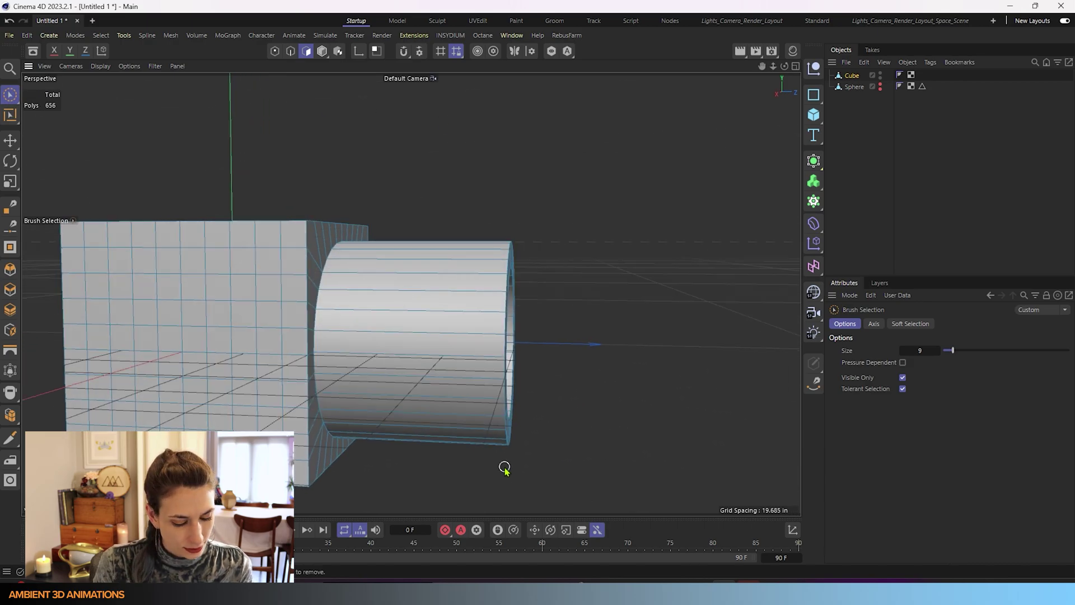
- Cut a new edge loop around the tube at 75% along its length (K~L)
{"action": "key", "text": "u"}
{"action": "key", "text": "l"}
{"action": "key", "text": "k"}
{"action": "key", "text": "l"}
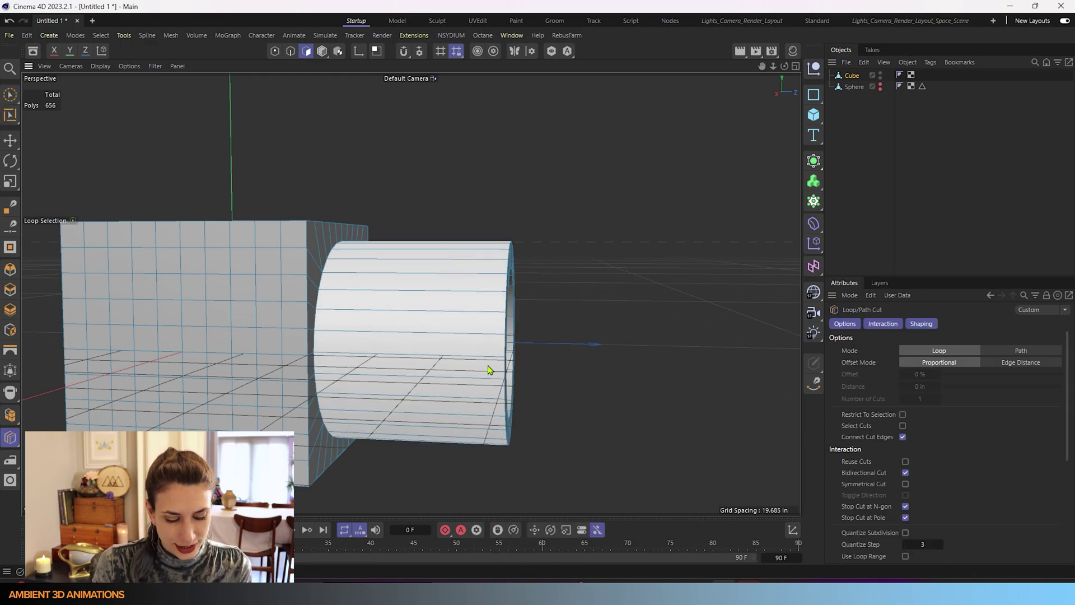
{"action": "left_click", "coordinate": [473, 316]}
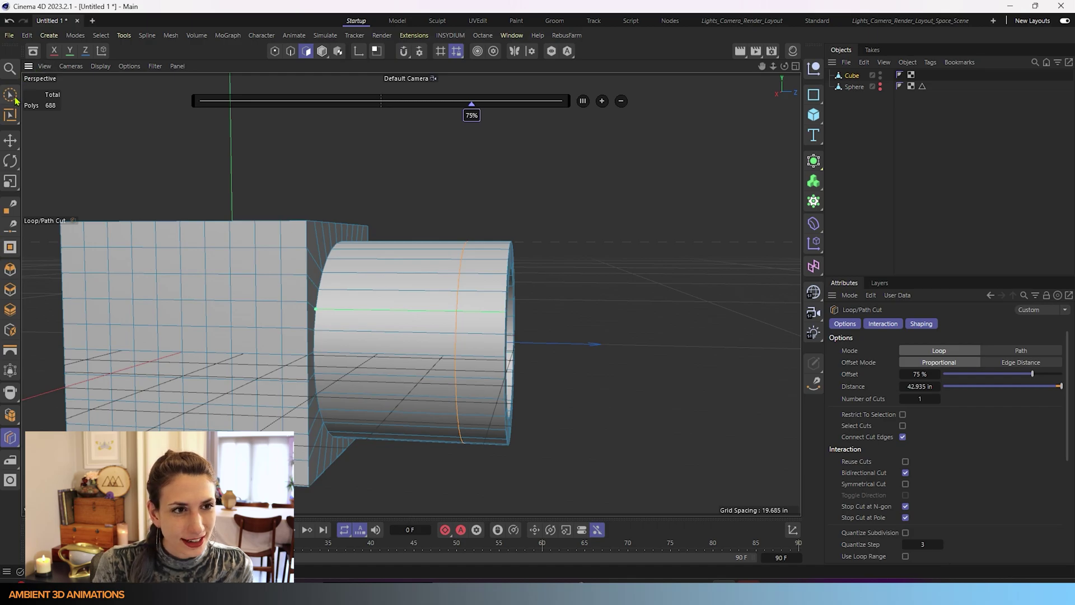
{"action": "key", "text": "9"}
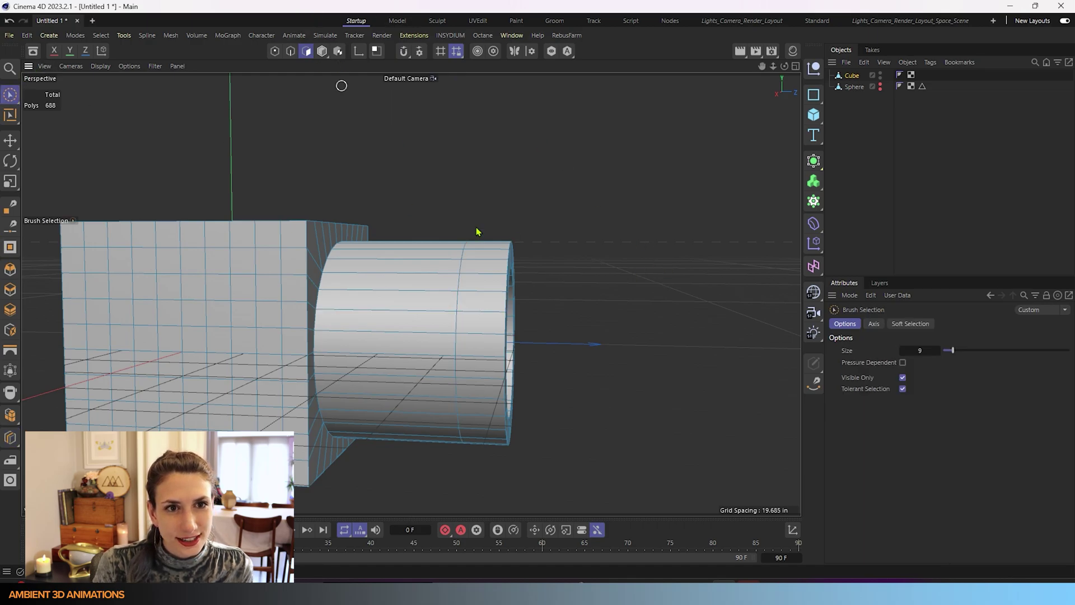
- Pick Loop Cut again from the mesh tools list, then switch to Loop Selection (U~L)
{"action": "left_click_drag", "start_coordinate": [325, 417], "coordinate": [436, 410]}
{"action": "right_click", "coordinate": [447, 370]}
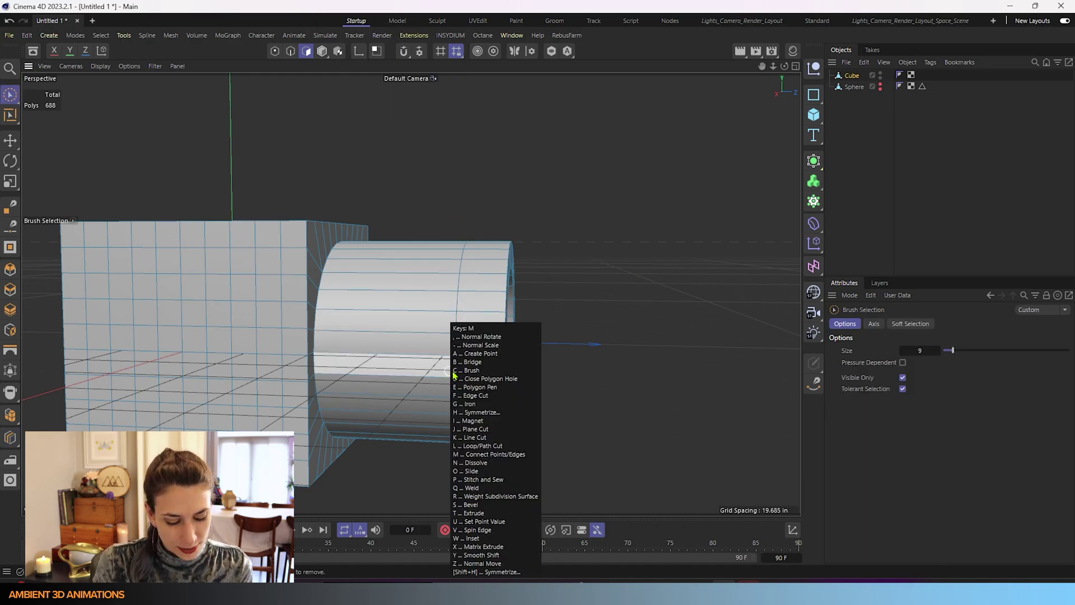
{"action": "left_click", "coordinate": [454, 338]}
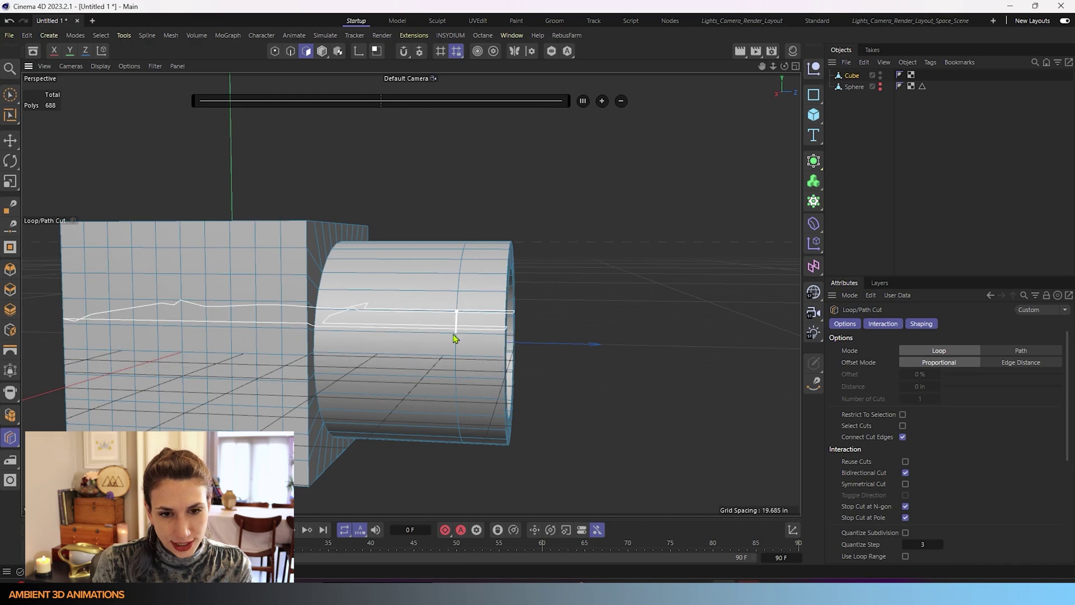
{"action": "left_click", "coordinate": [10, 95]}
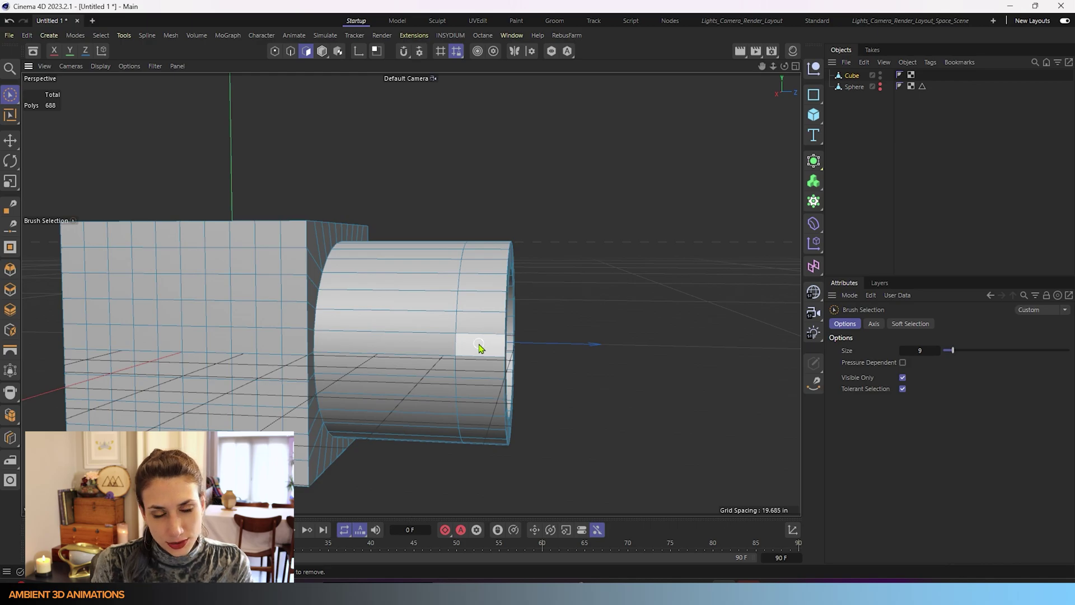
{"action": "key", "text": "u"}
{"action": "key", "text": "l"}
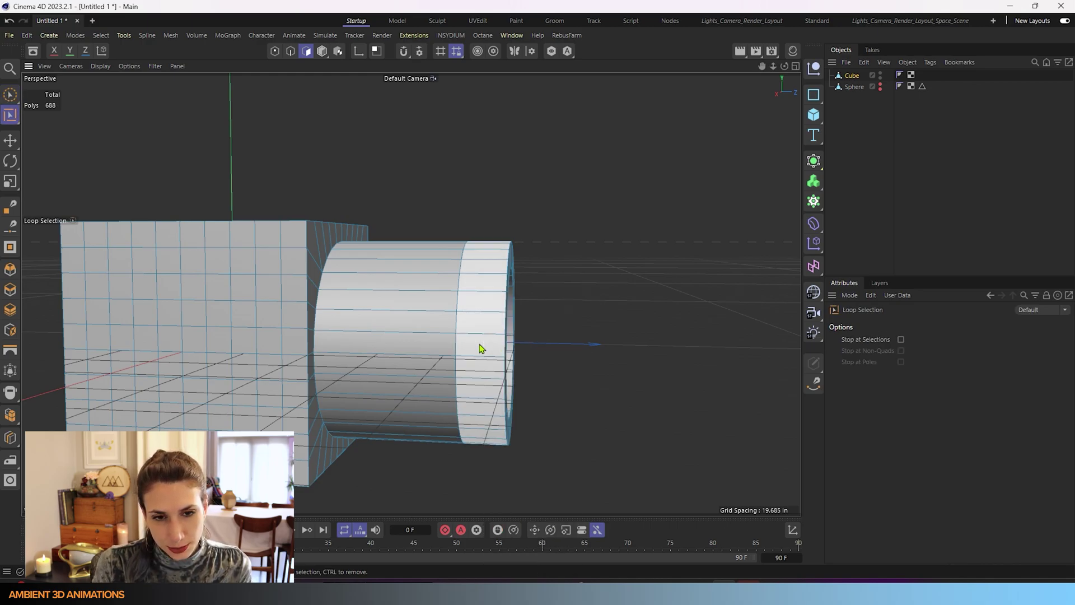
- Loop-select the tube's 32 end polygons, scale them into a wider rim, then select the Cube object
{"action": "left_click", "coordinate": [480, 349]}
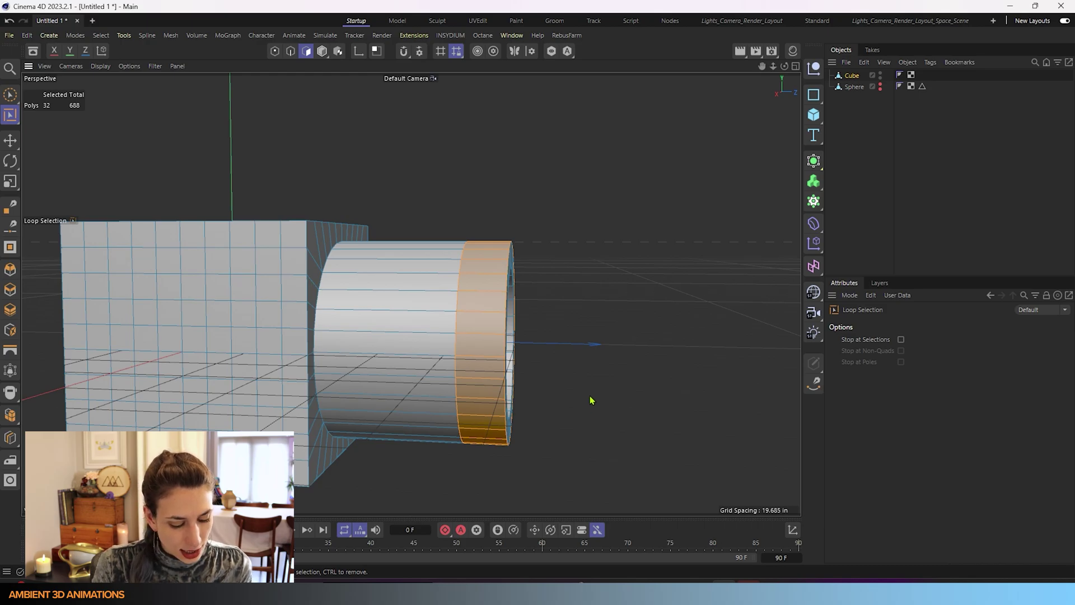
{"action": "key", "text": "t"}
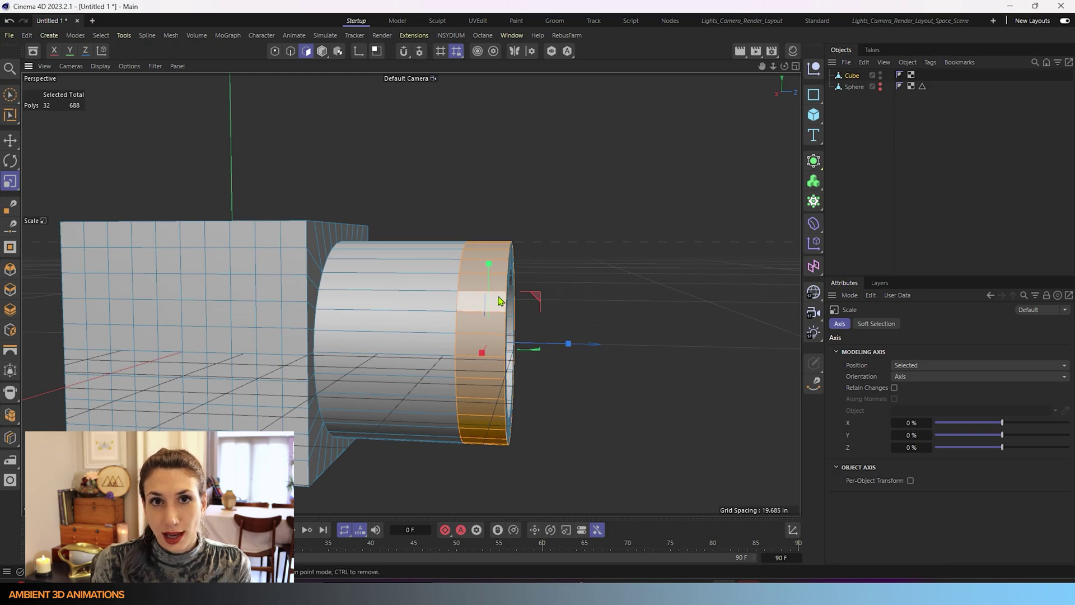
{"action": "mouse_move", "coordinate": [610, 304]}
{"action": "left_mouse_down"}
{"action": "mouse_move", "coordinate": [665, 278]}
{"action": "mouse_move", "coordinate": [633, 297]}
{"action": "mouse_move", "coordinate": [669, 293]}
{"action": "mouse_move", "coordinate": [674, 312]}
{"action": "mouse_move", "coordinate": [587, 336]}
{"action": "mouse_move", "coordinate": [499, 303]}
{"action": "mouse_move", "coordinate": [470, 343]}
{"action": "mouse_move", "coordinate": [539, 355]}
{"action": "mouse_move", "coordinate": [600, 298]}
{"action": "left_mouse_up"}
{"action": "key", "text": "ctrl+z"}
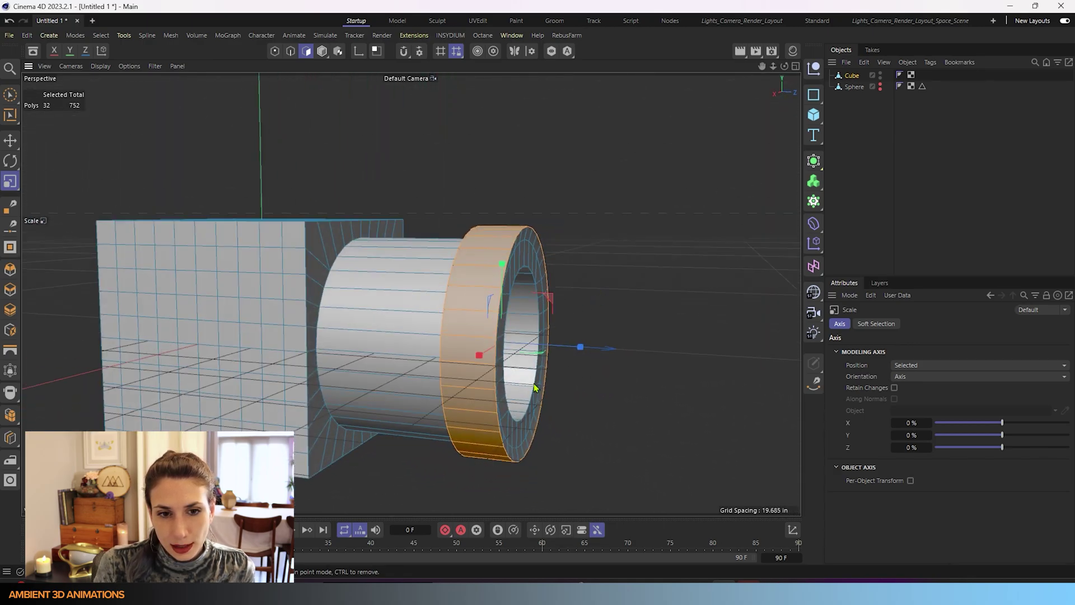
{"action": "left_click", "coordinate": [852, 76]}
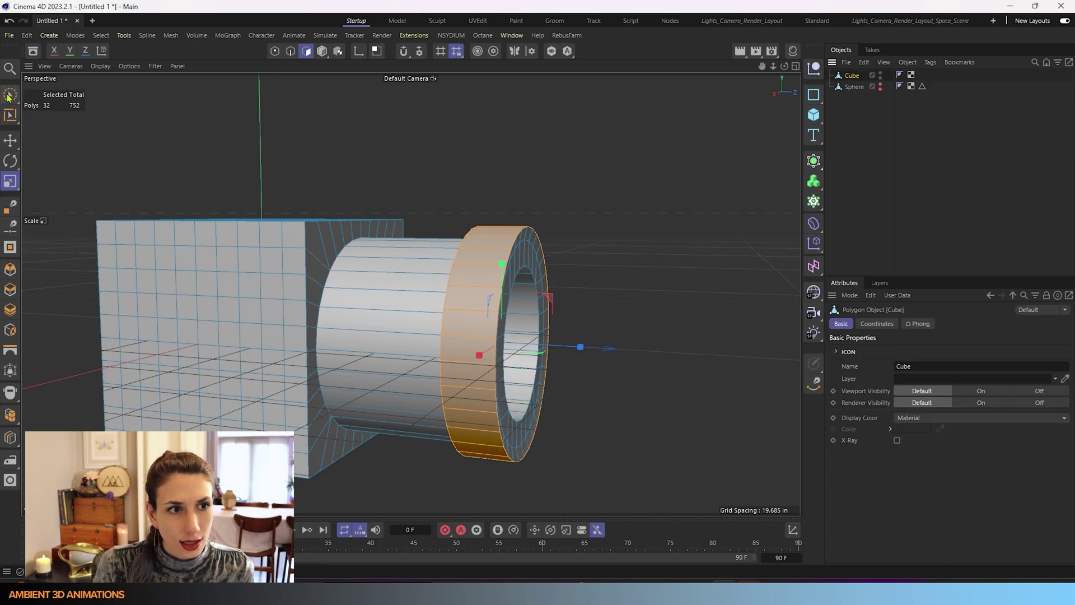
{"action": "left_click_drag", "start_coordinate": [10, 95], "coordinate": [63, 131]}
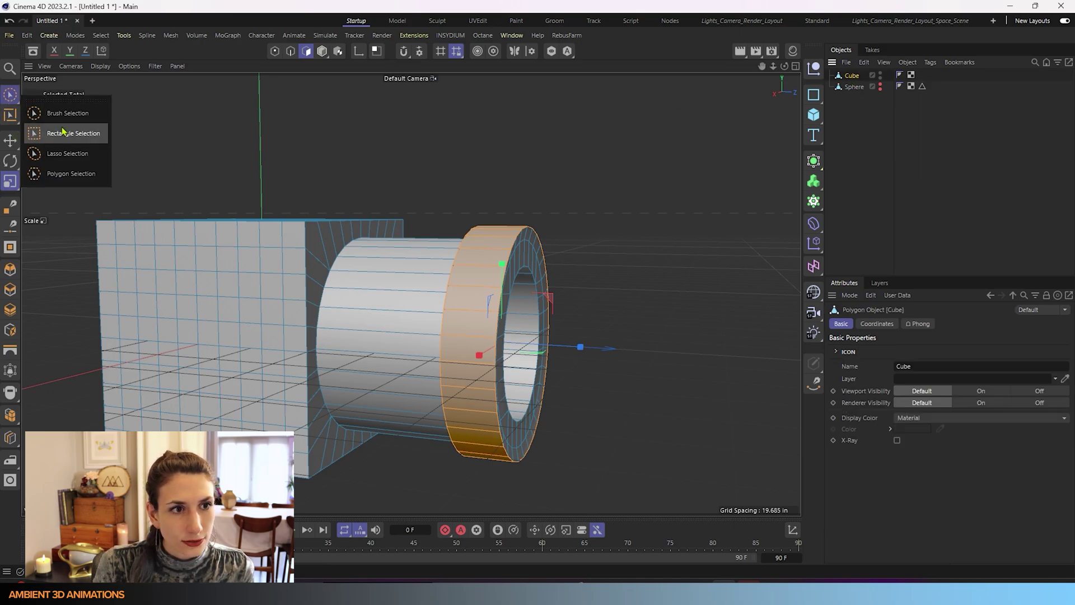
- In Model mode, rotate the whole model so the pipe stands upright
{"action": "left_click", "coordinate": [322, 51]}
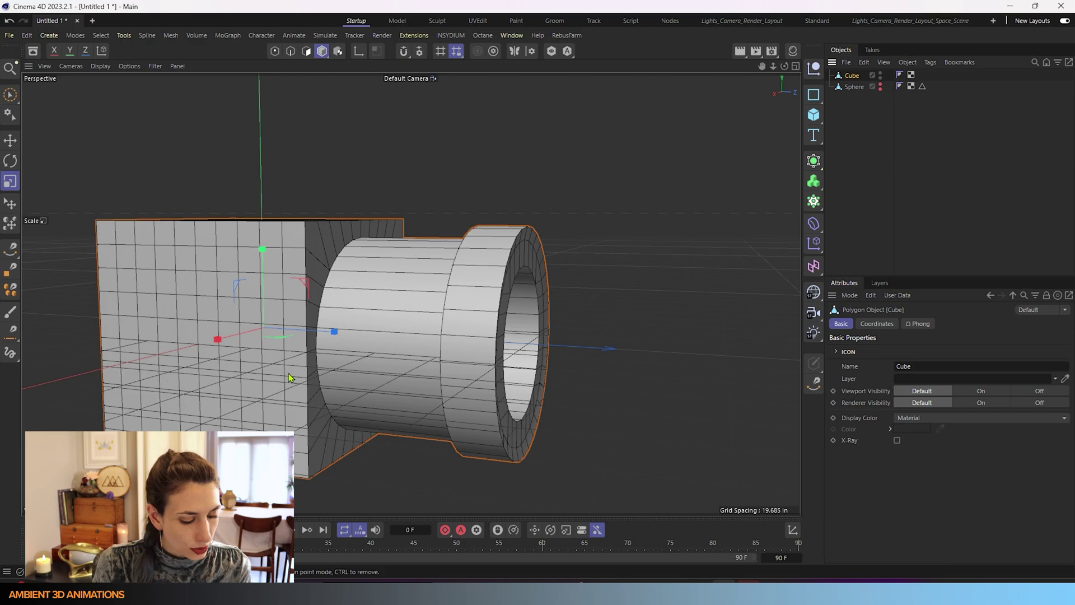
{"action": "key", "text": "e"}
{"action": "key", "text": "r"}
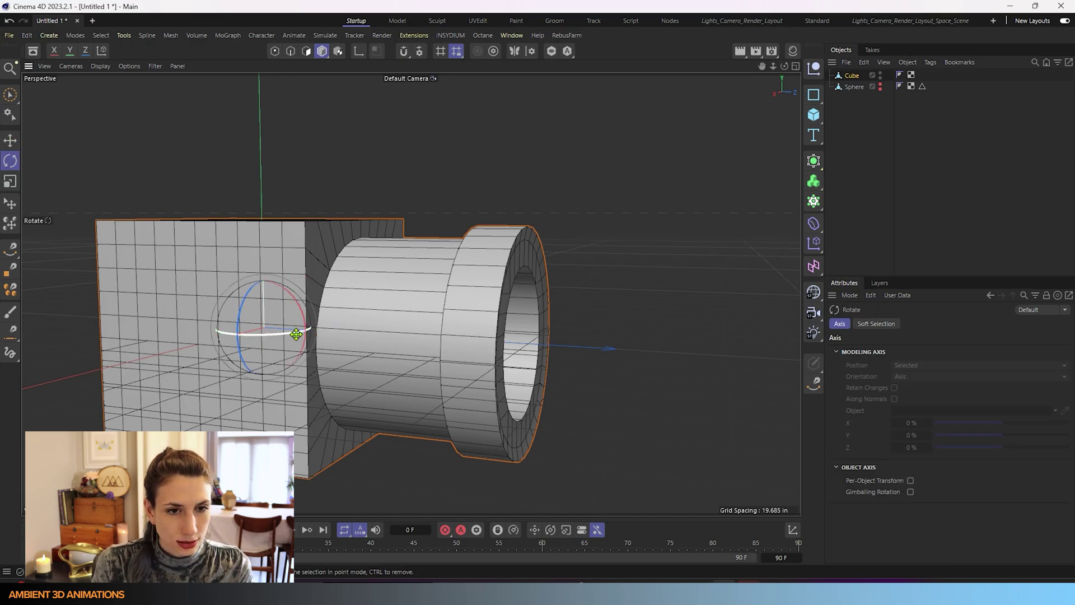
{"action": "left_click_drag", "start_coordinate": [305, 344], "coordinate": [277, 290]}
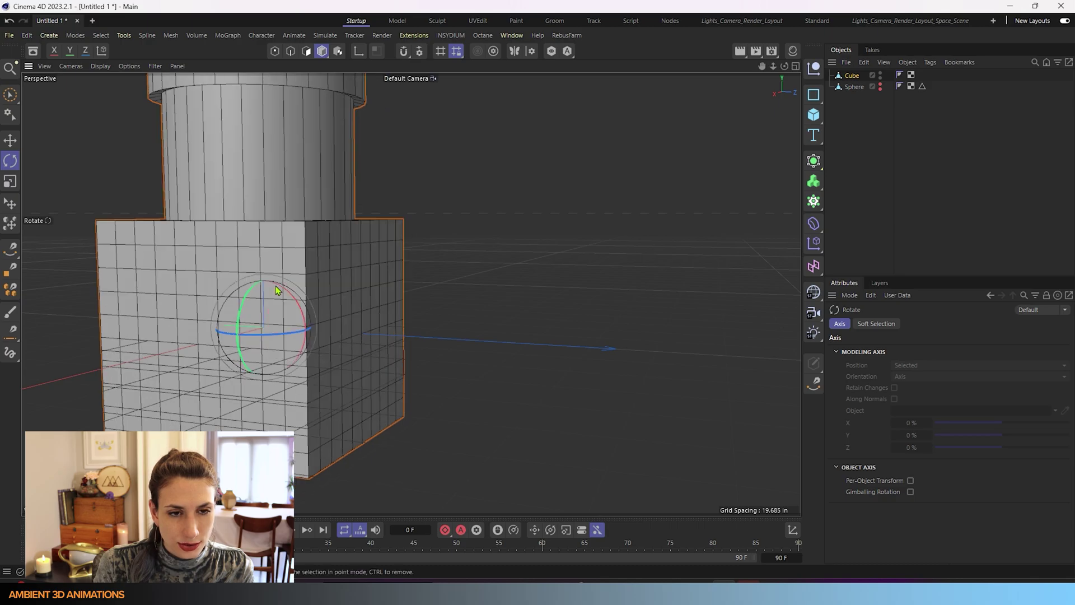
{"action": "scroll", "coordinate": [398, 297], "scroll_direction": "down", "scroll_amount": 5}
{"action": "mouse_move", "coordinate": [514, 344]}
{"action": "left_mouse_down", "text": "alt"}
{"action": "mouse_move", "coordinate": [516, 376]}
{"action": "mouse_move", "coordinate": [510, 351]}
{"action": "left_mouse_up", "text": "alt"}
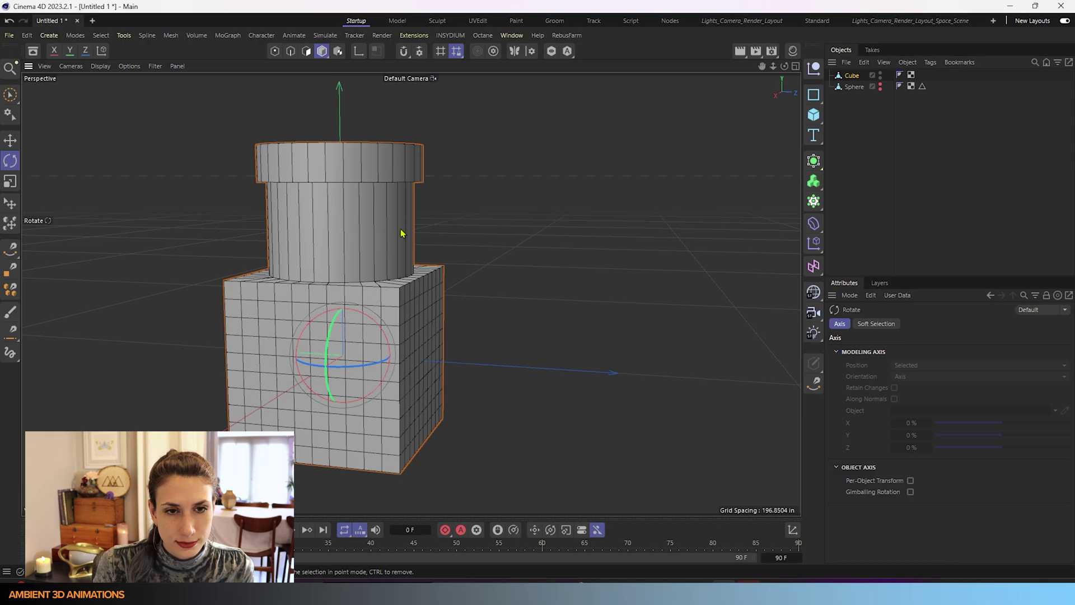
- Orbit to look down into the pipe, then return to an eye-level side view
{"action": "left_click", "coordinate": [10, 94]}
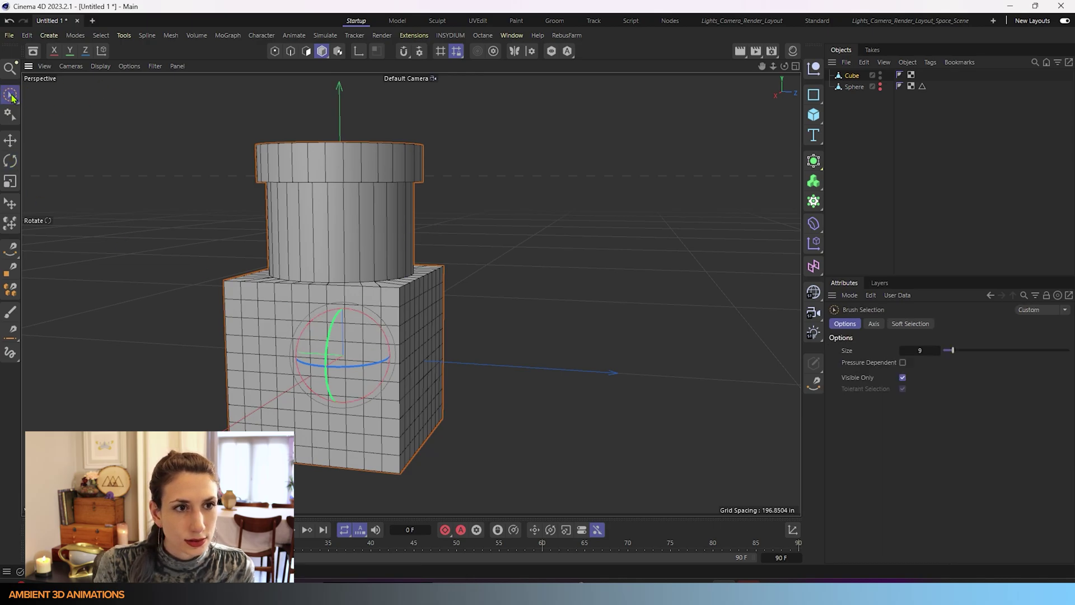
{"action": "mouse_move", "coordinate": [415, 210]}
{"action": "left_mouse_down", "text": "alt"}
{"action": "mouse_move", "coordinate": [431, 257]}
{"action": "mouse_move", "coordinate": [434, 218]}
{"action": "left_mouse_up", "text": "alt"}
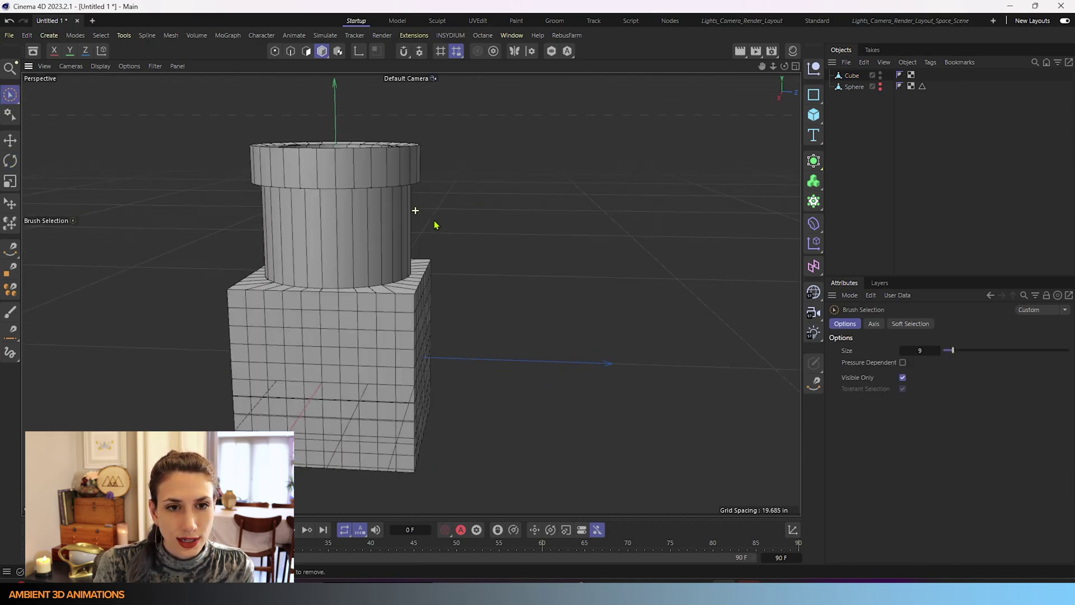
{"action": "mouse_move", "coordinate": [336, 394]}
{"action": "left_mouse_down", "text": "alt"}
{"action": "mouse_move", "coordinate": [342, 366]}
{"action": "mouse_move", "coordinate": [348, 384]}
{"action": "mouse_move", "coordinate": [333, 396]}
{"action": "left_mouse_up", "text": "alt"}
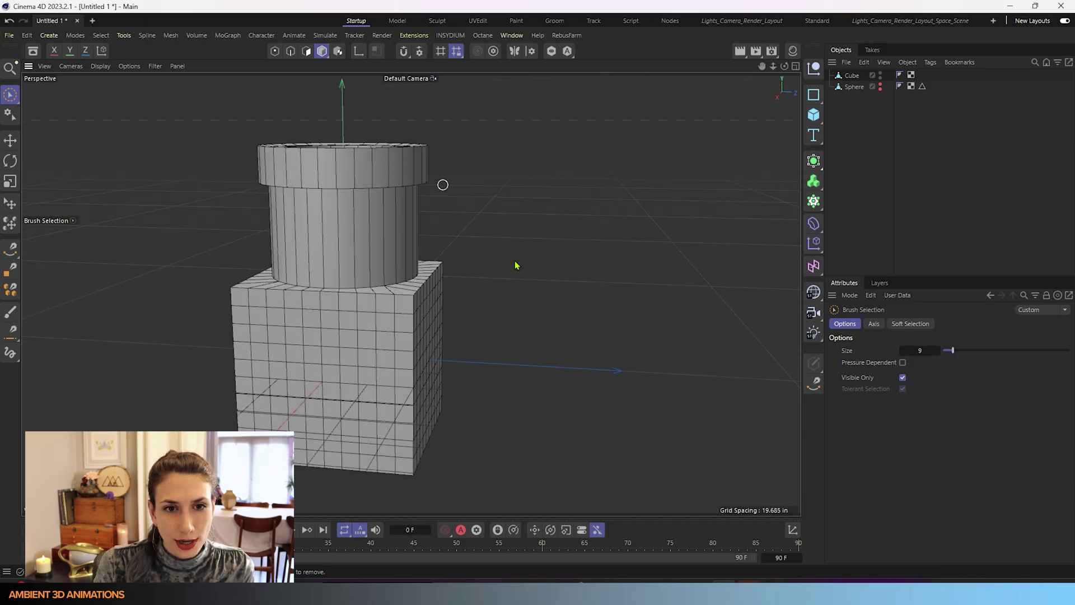